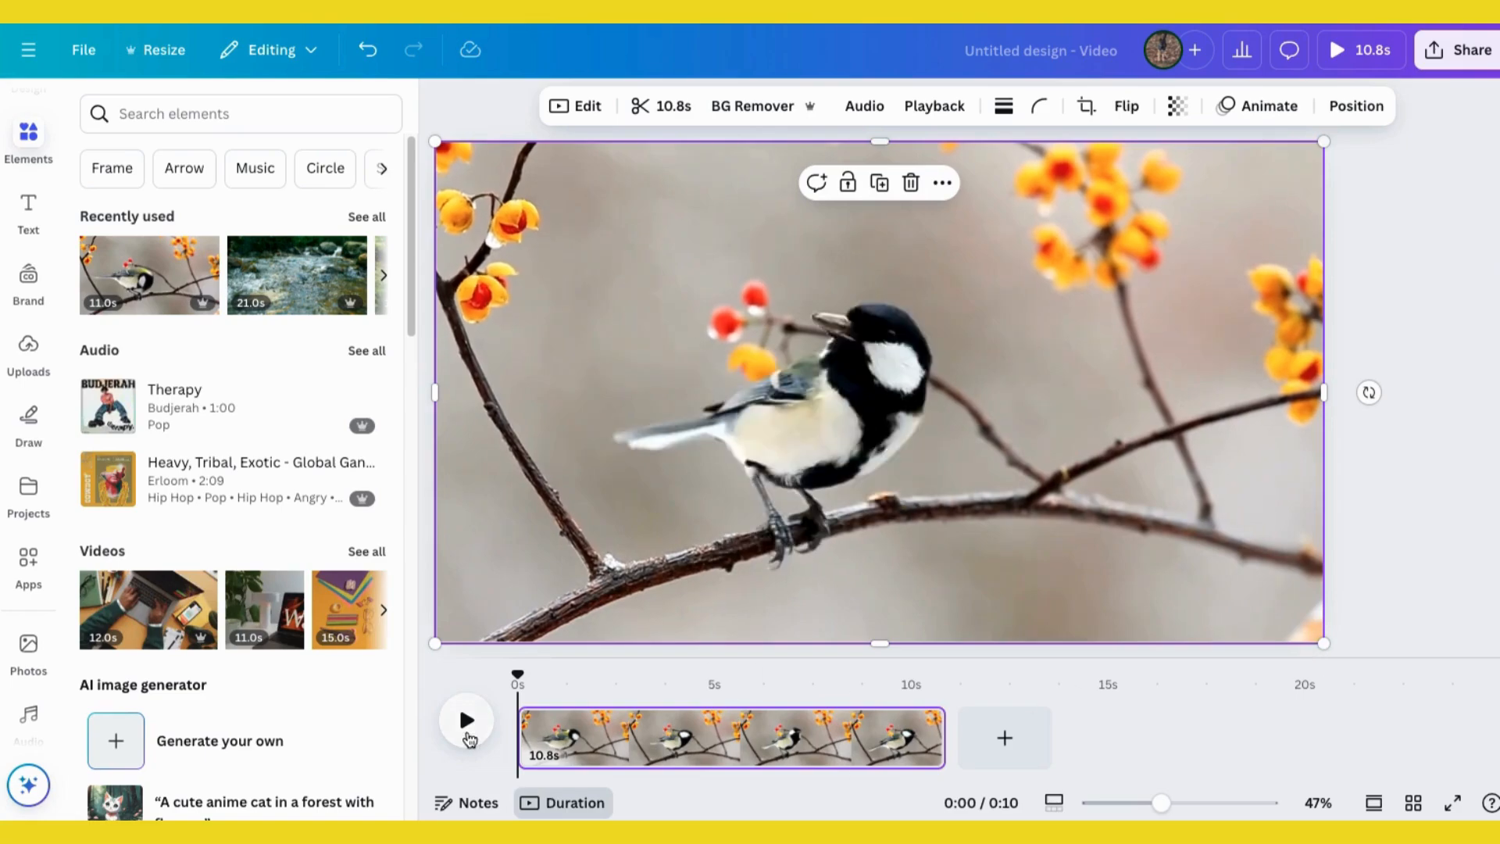
# - Play back the bird video and search the audio library for "bird singing"
pyautogui.click(466, 723)
pyautogui.click(466, 722)
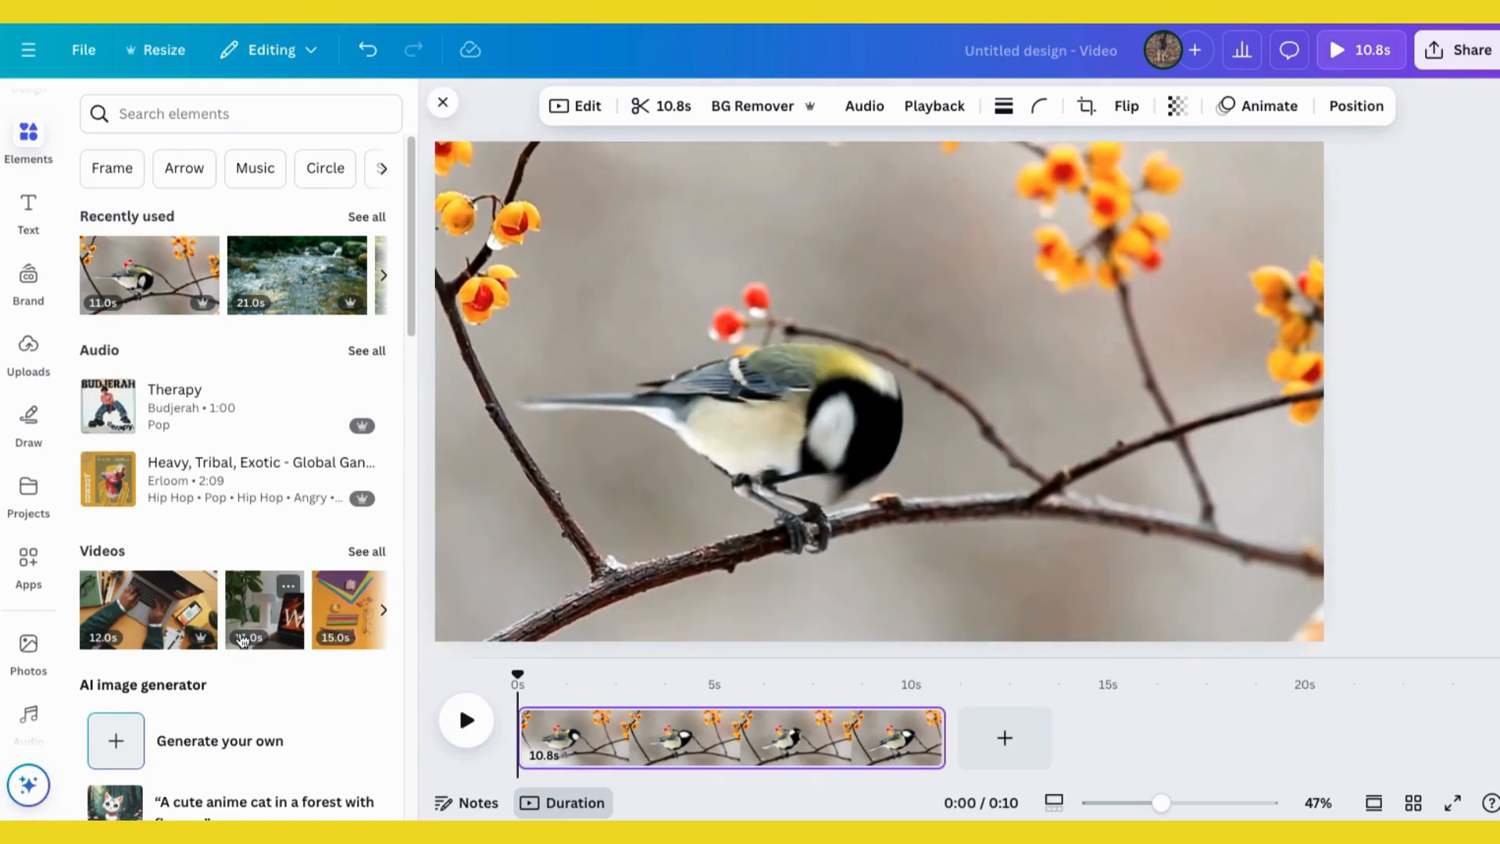
pyautogui.scroll(-4, 31, 469)
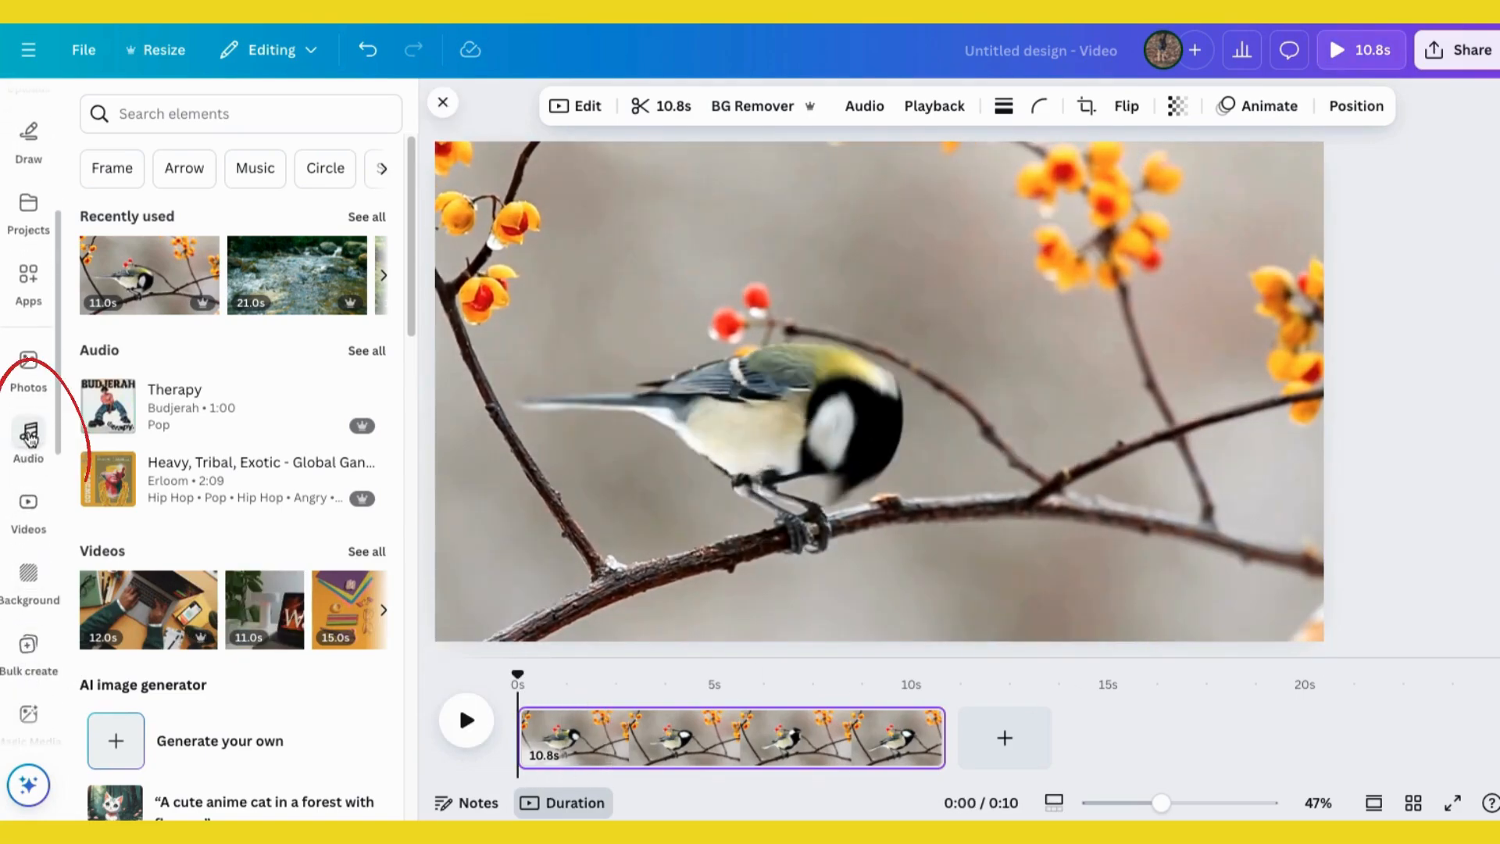
pyautogui.click(29, 436)
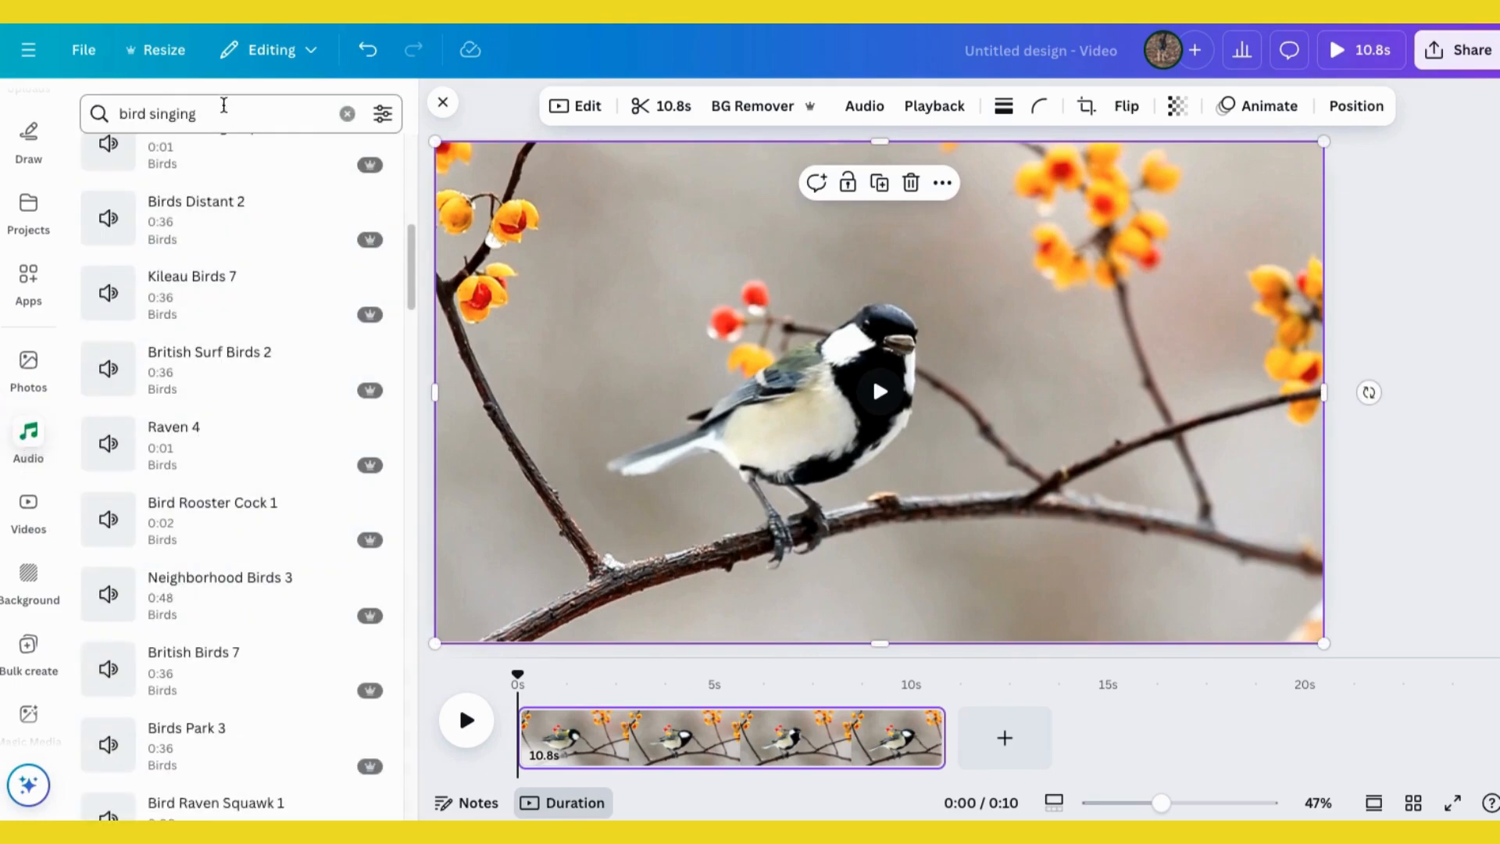
# - Look through the bird singing sounds and preview the Birds Park 3 sound
pyautogui.scroll(-10, 265, 466)
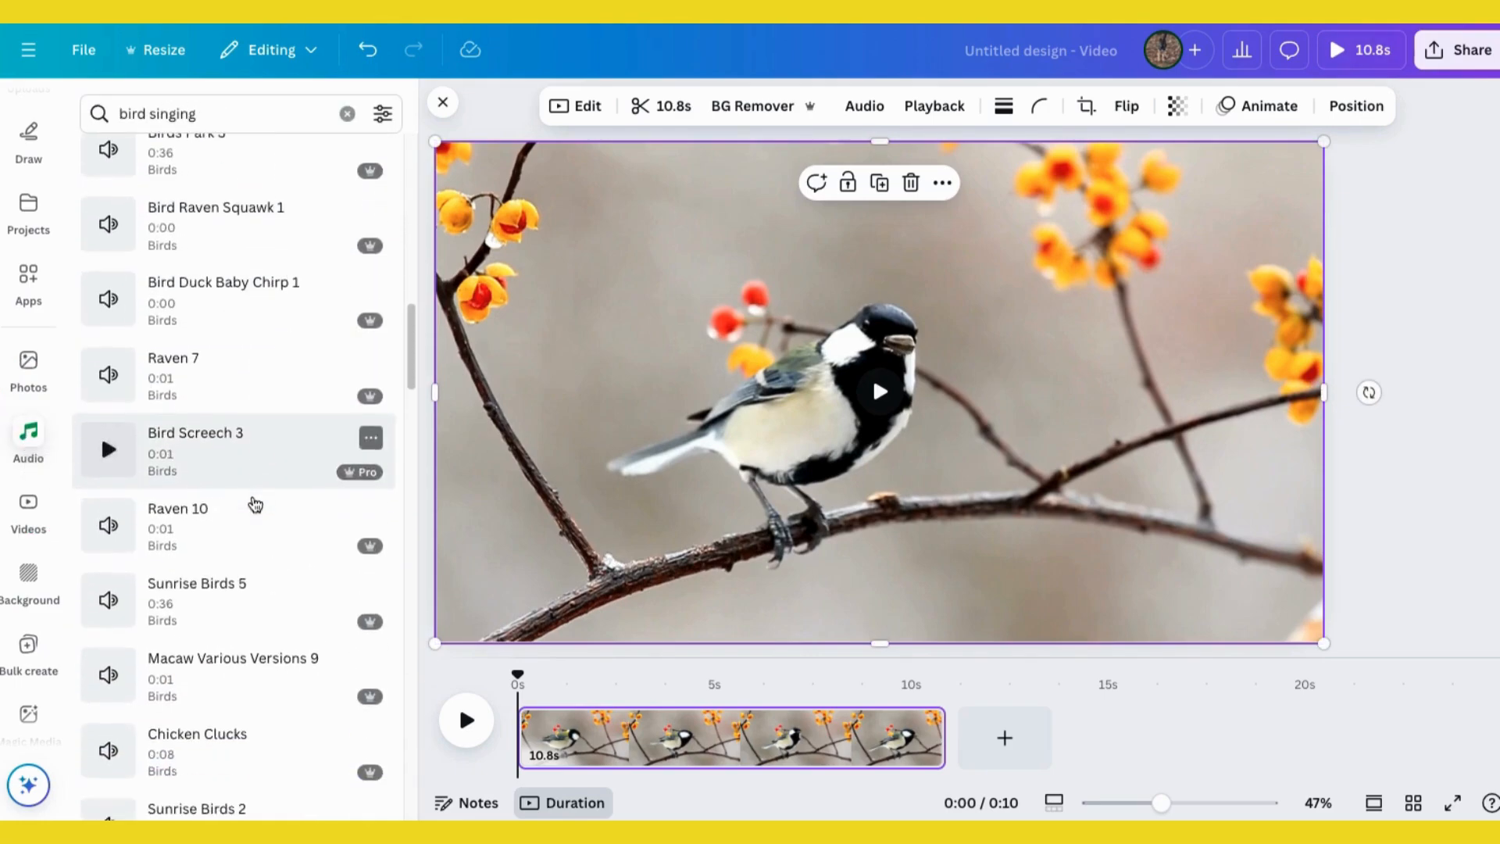
pyautogui.scroll(-3, 176, 609)
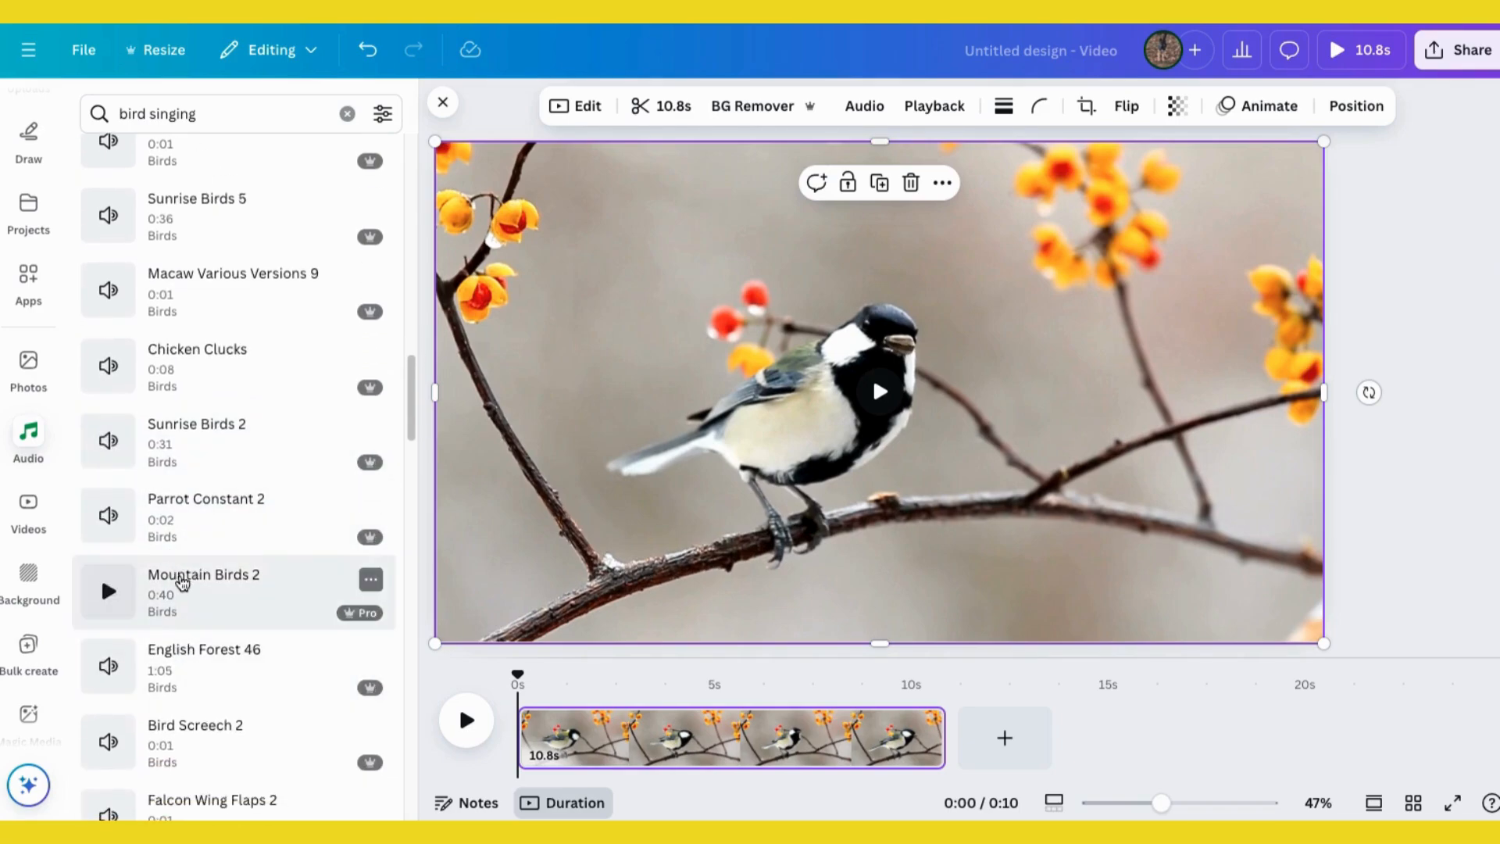
pyautogui.scroll(4, 178, 575)
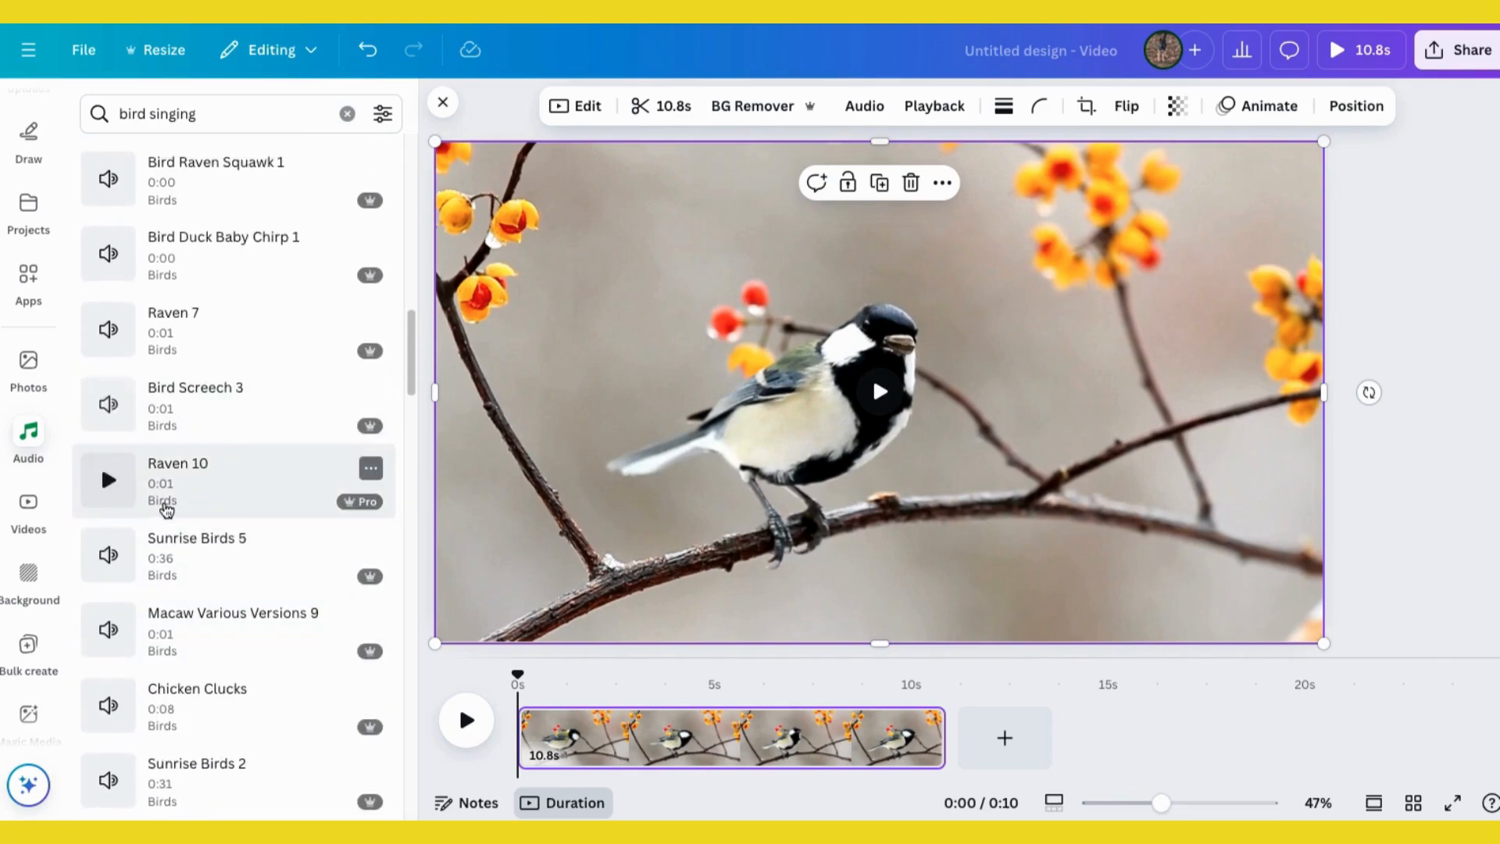
pyautogui.scroll(3, 115, 469)
pyautogui.click(107, 368)
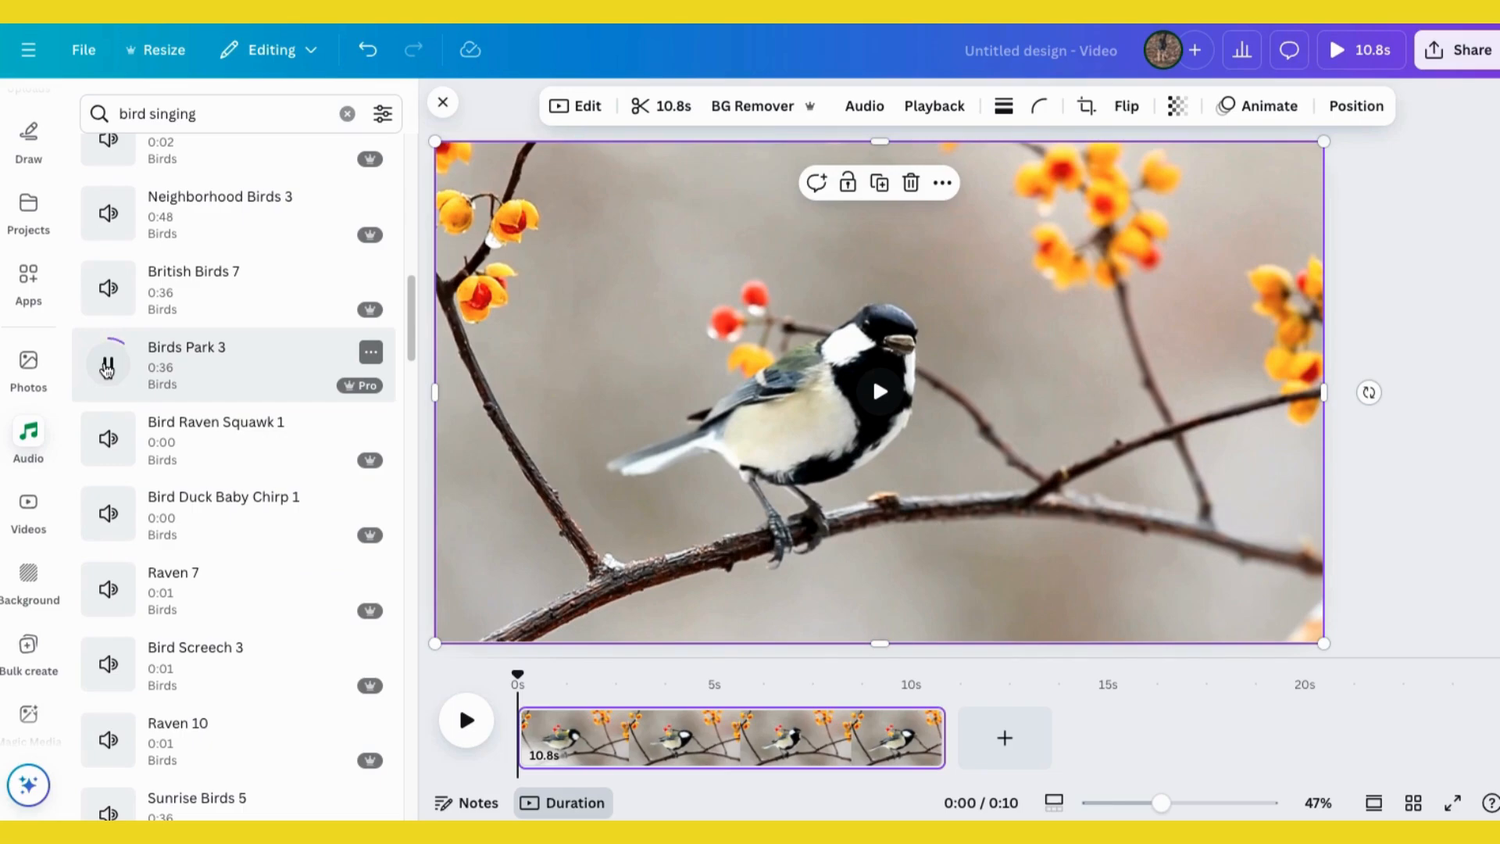
pyautogui.click(107, 368)
# - Preview the Bird Crow Caw Multiple 1 and British Harbor Birds Chirping 2 sounds
pyautogui.scroll(3, 109, 313)
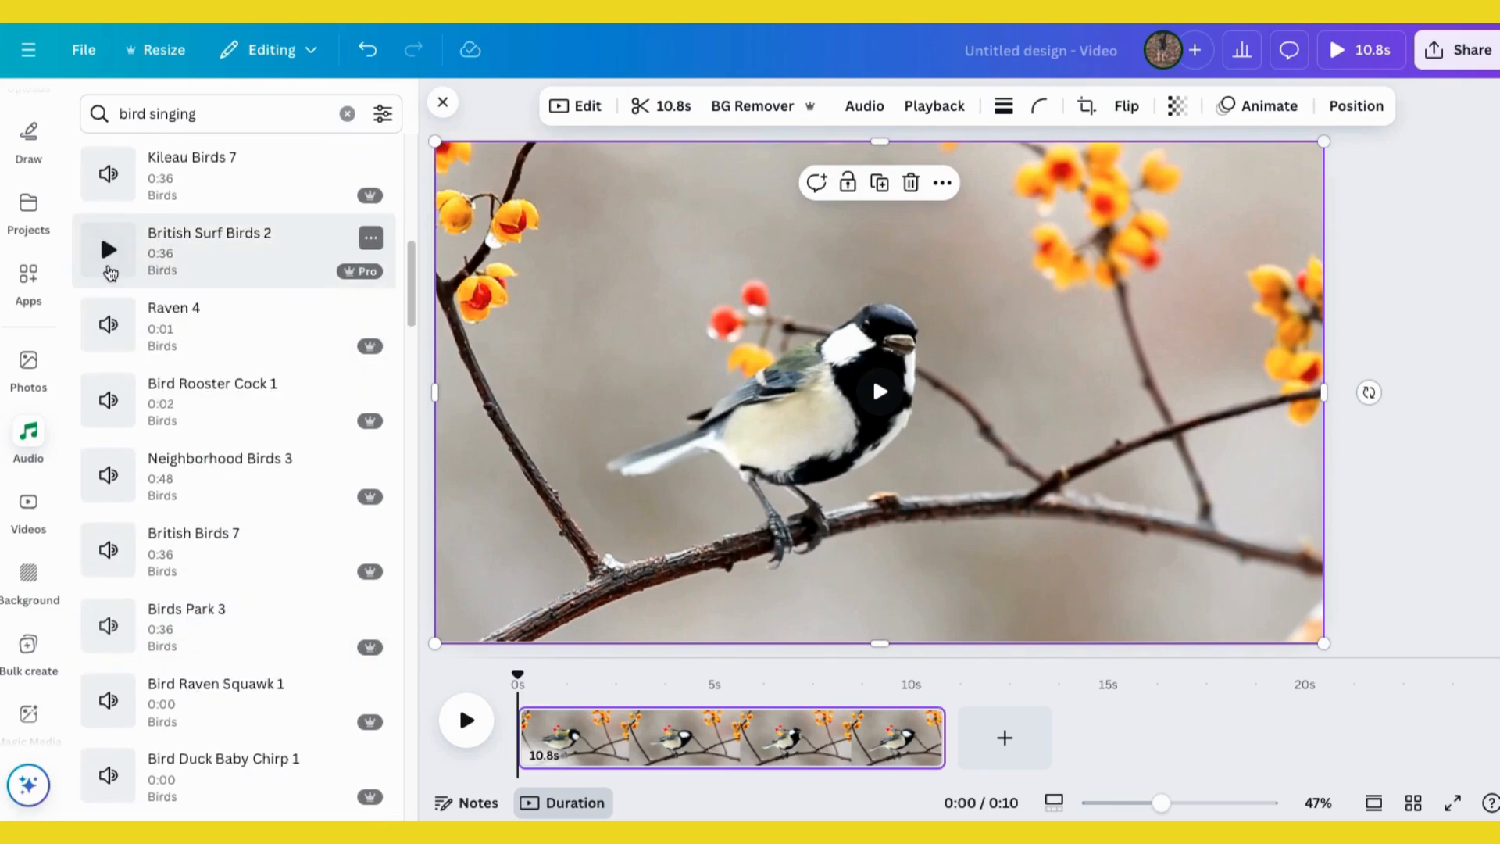
pyautogui.scroll(7, 109, 313)
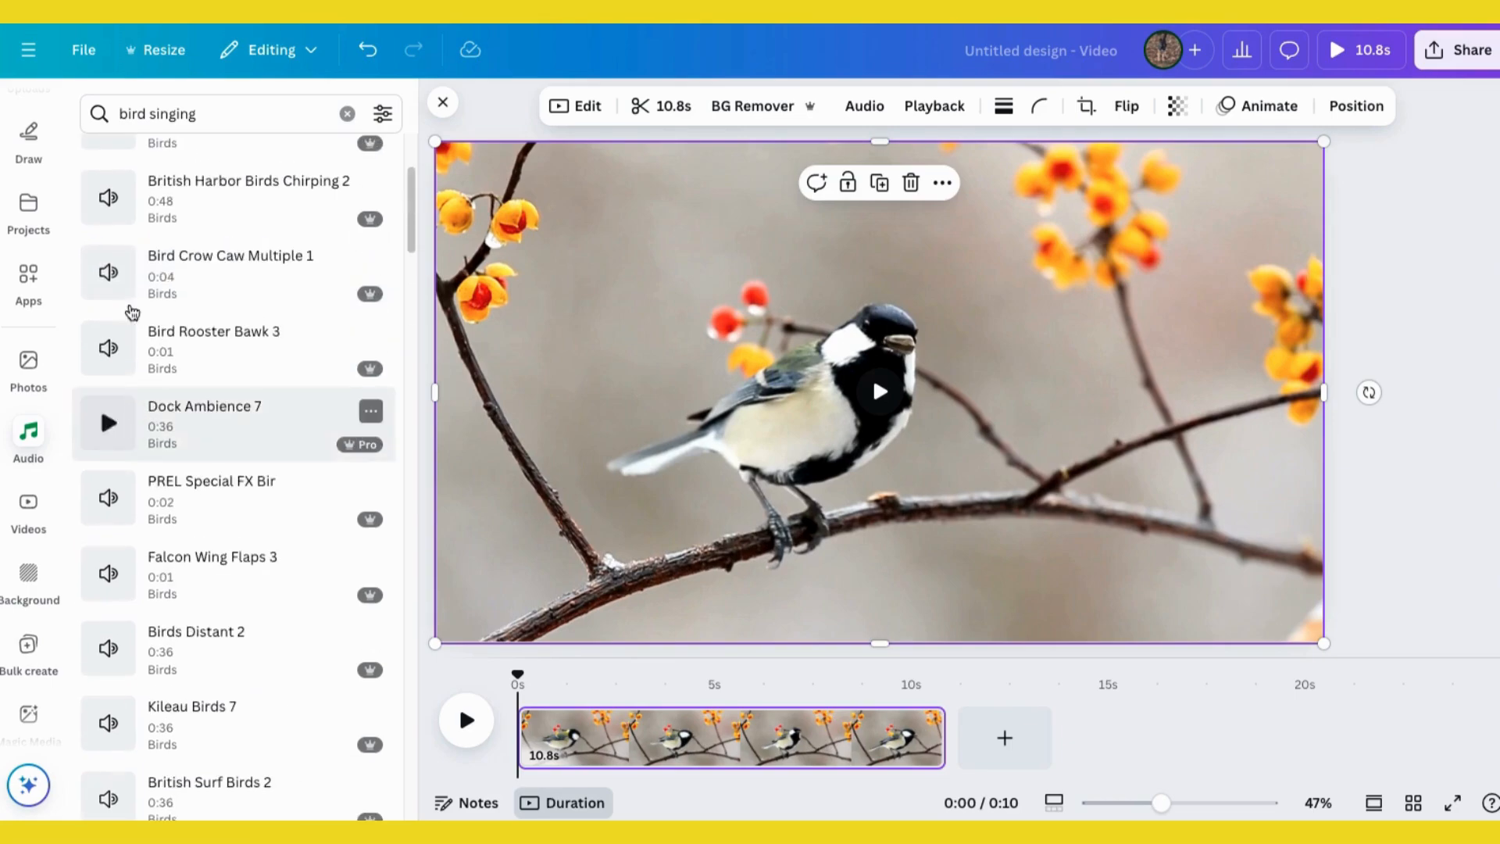
pyautogui.click(110, 273)
pyautogui.scroll(2, 108, 328)
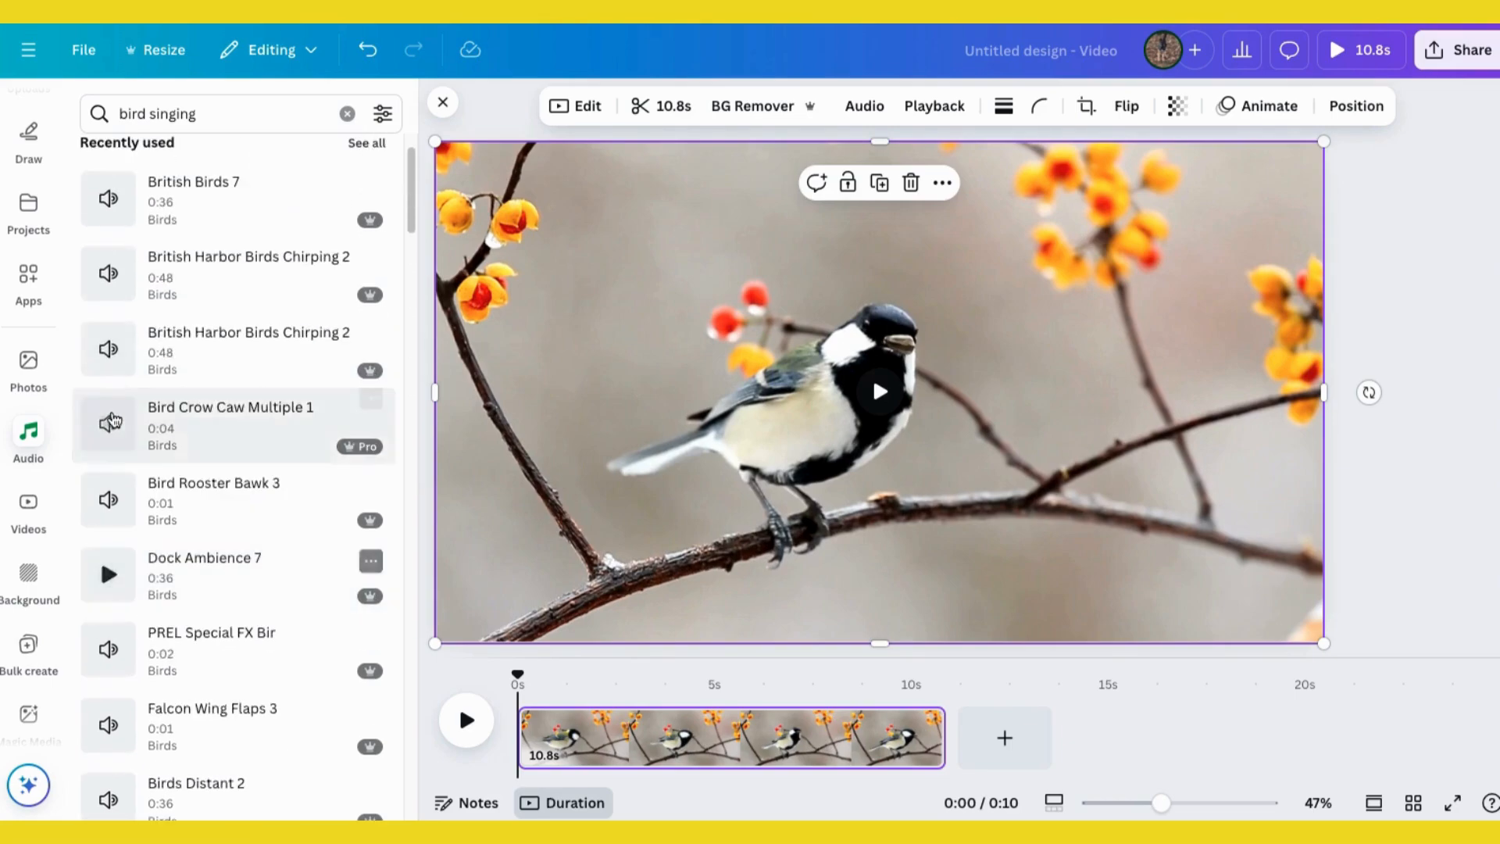
pyautogui.click(106, 356)
pyautogui.click(107, 352)
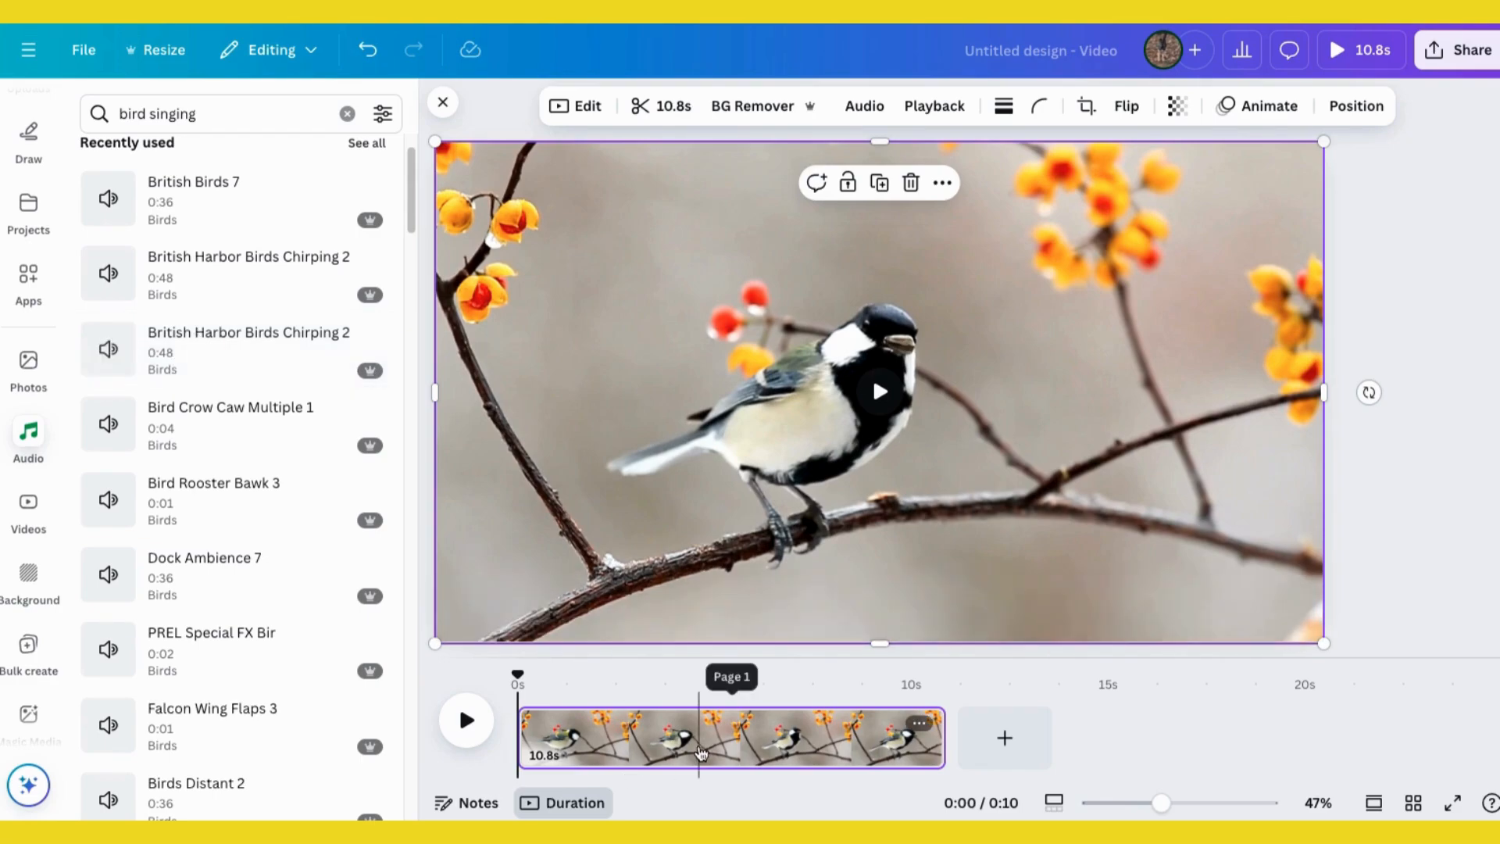
# - Try adding the British Harbor Birds Chirping 2 and British Birds 7 sounds from the start of the timeline
pyautogui.moveTo(362, 305)
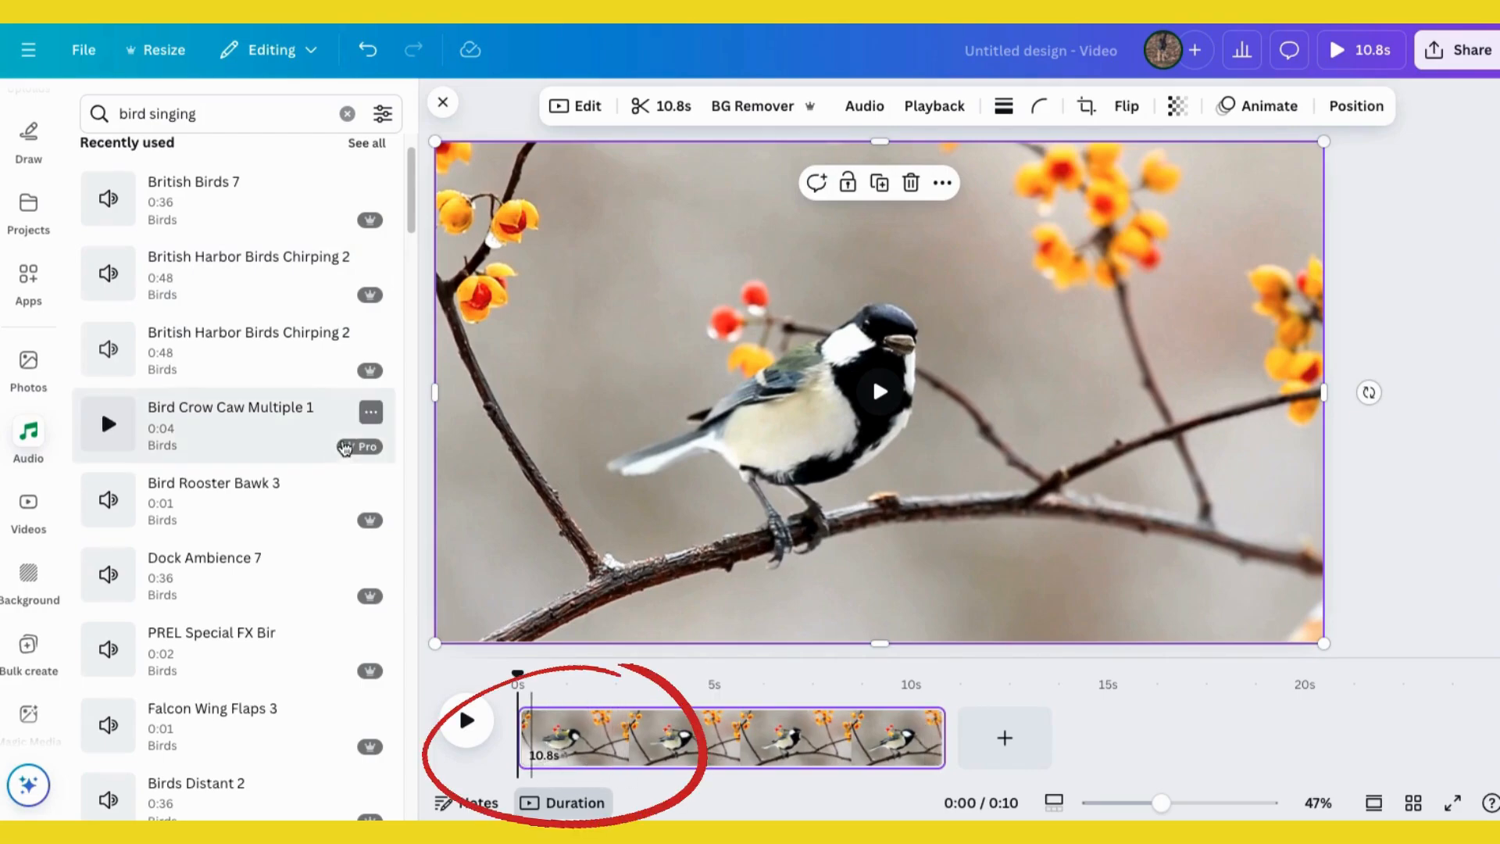
pyautogui.moveTo(517, 673)
pyautogui.mouseDown()
pyautogui.moveTo(807, 682)
pyautogui.moveTo(516, 678)
pyautogui.mouseUp()
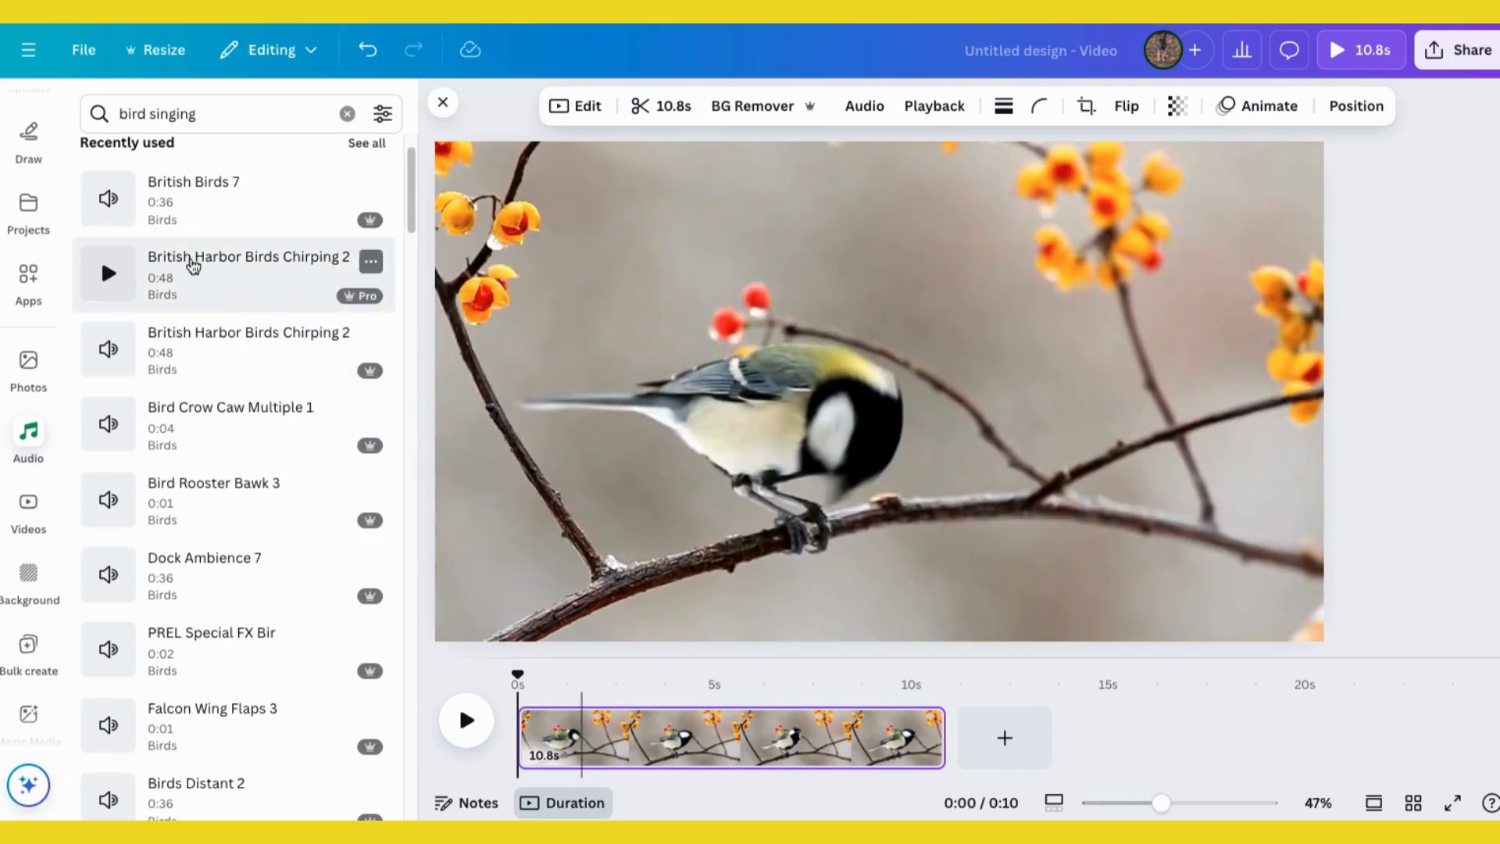
pyautogui.moveTo(189, 260)
pyautogui.mouseDown()
pyautogui.moveTo(378, 351)
pyautogui.moveTo(582, 755)
pyautogui.moveTo(500, 756)
pyautogui.moveTo(546, 743)
pyautogui.mouseUp()
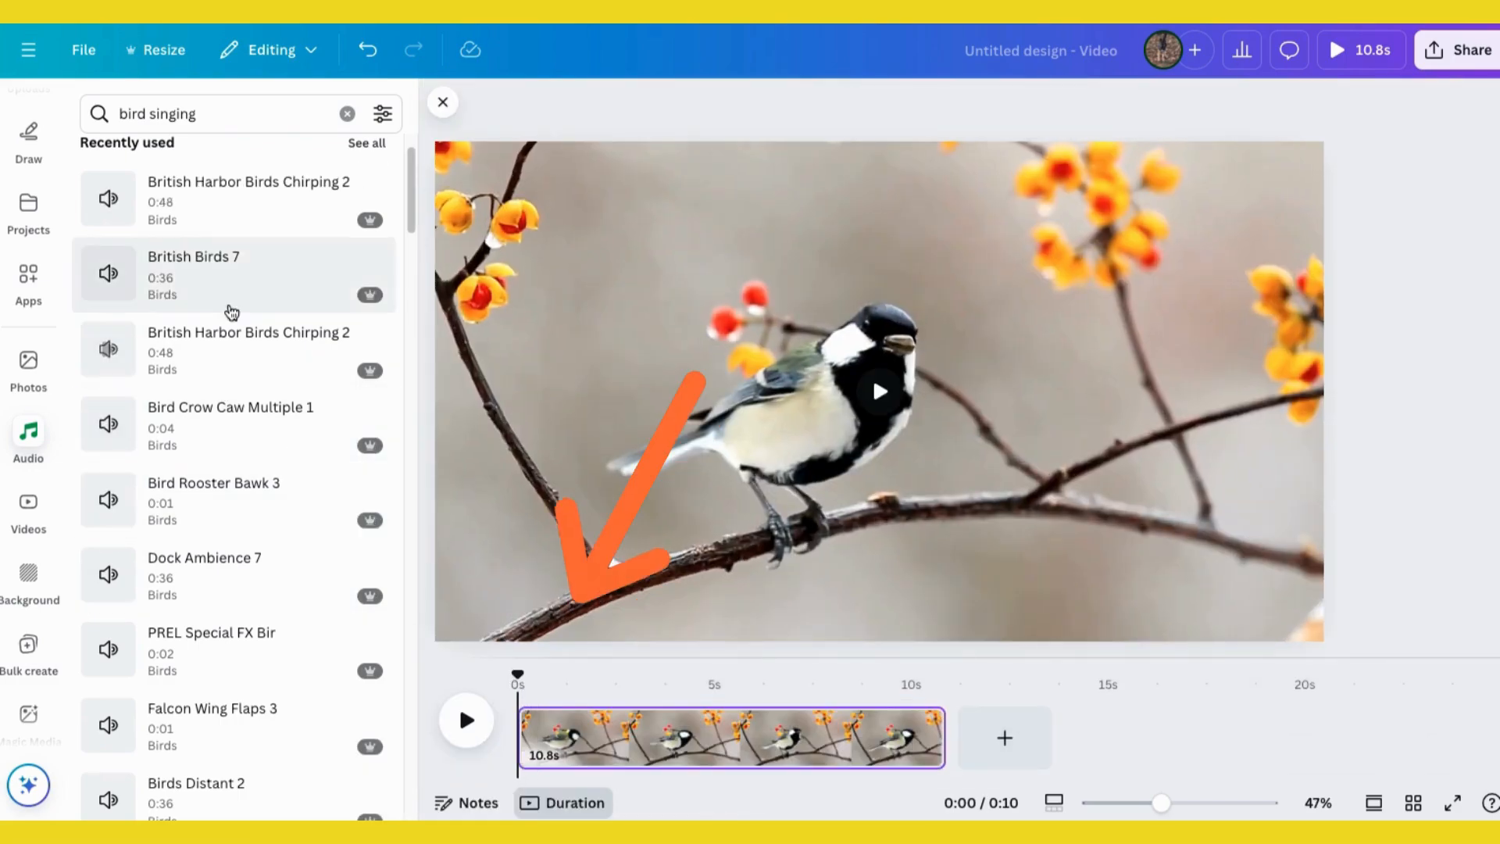
pyautogui.click(221, 284)
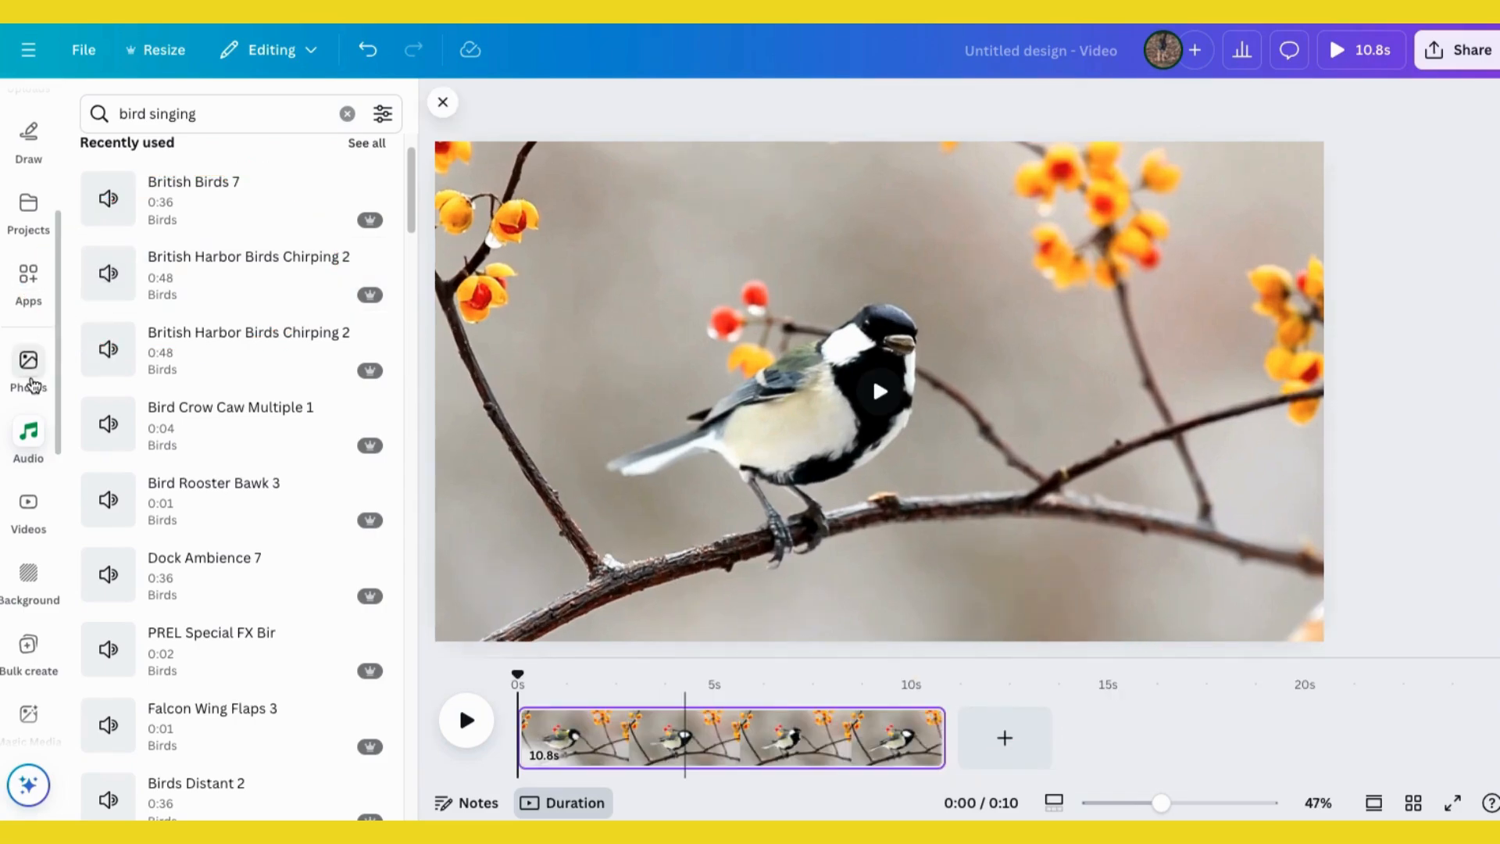
# - Upload the audio file birds-chirping-75156.mp3 from the computer to the design's uploads
pyautogui.scroll(3, 33, 384)
pyautogui.scroll(2, 33, 384)
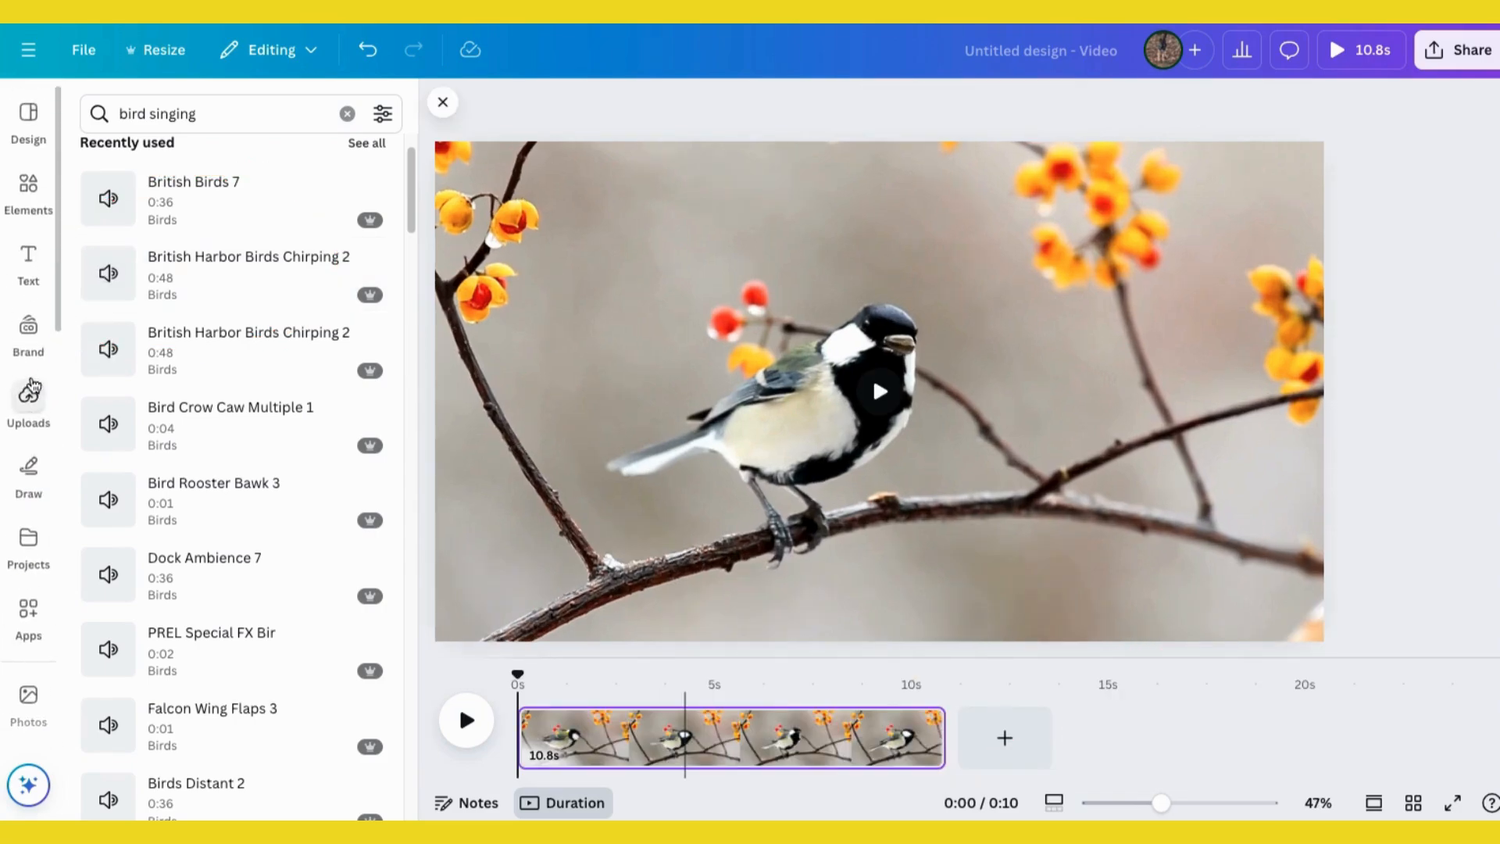
pyautogui.click(30, 399)
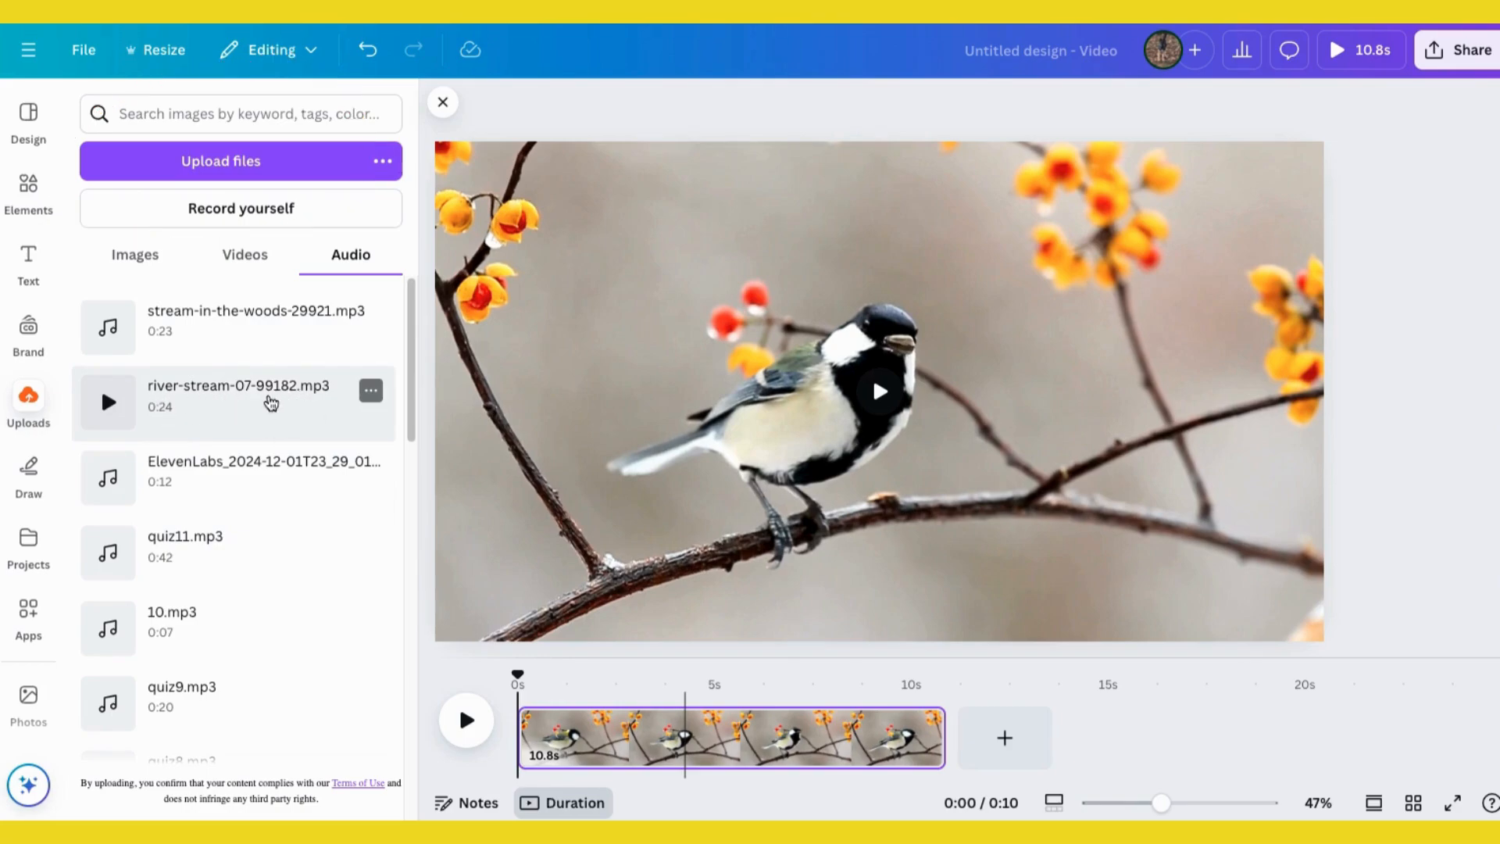
pyautogui.click(234, 160)
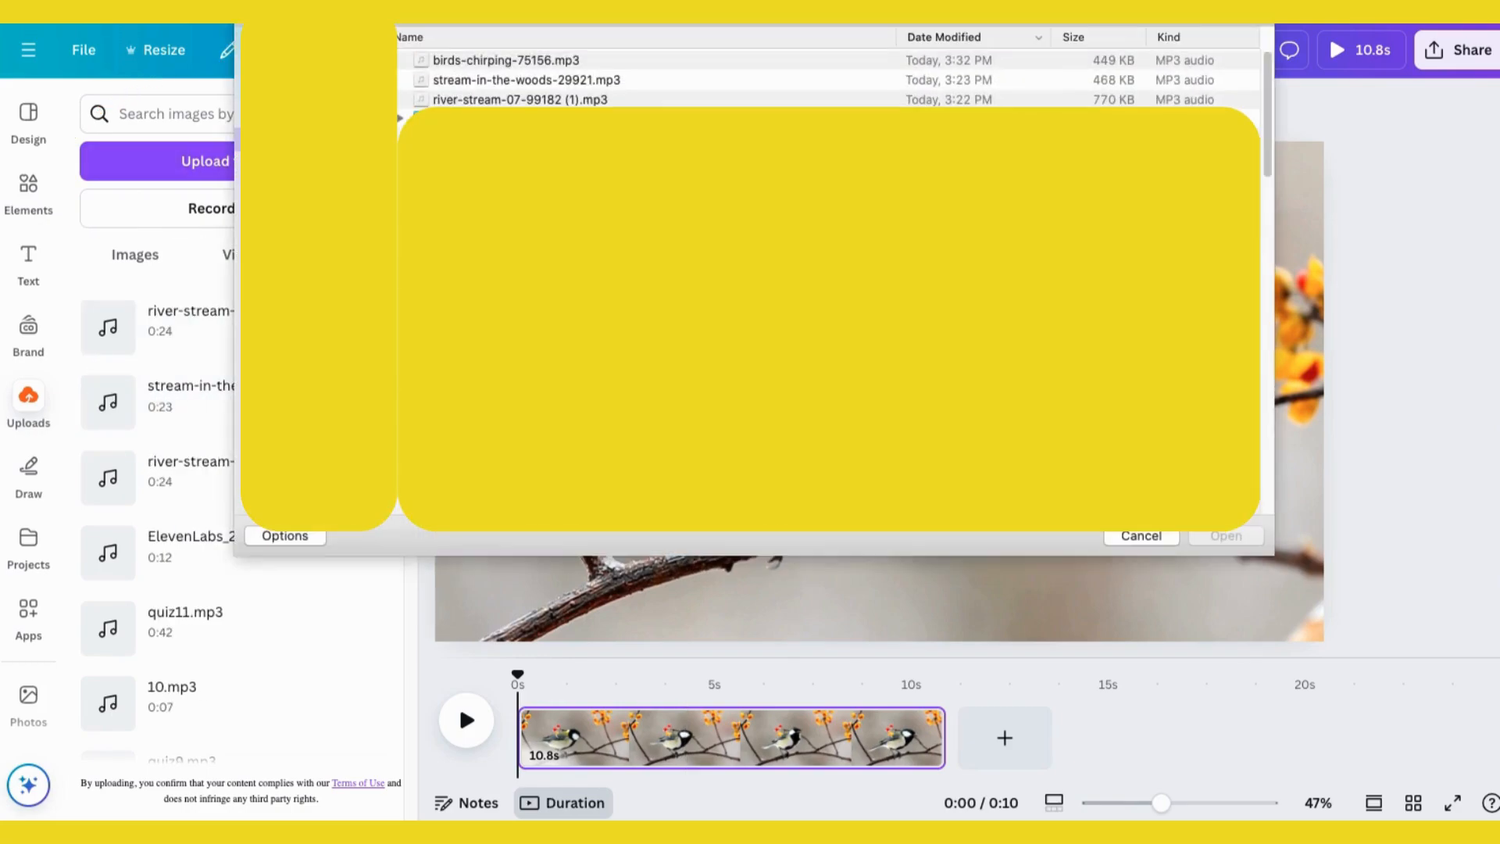
pyautogui.click(491, 63)
pyautogui.click(1226, 536)
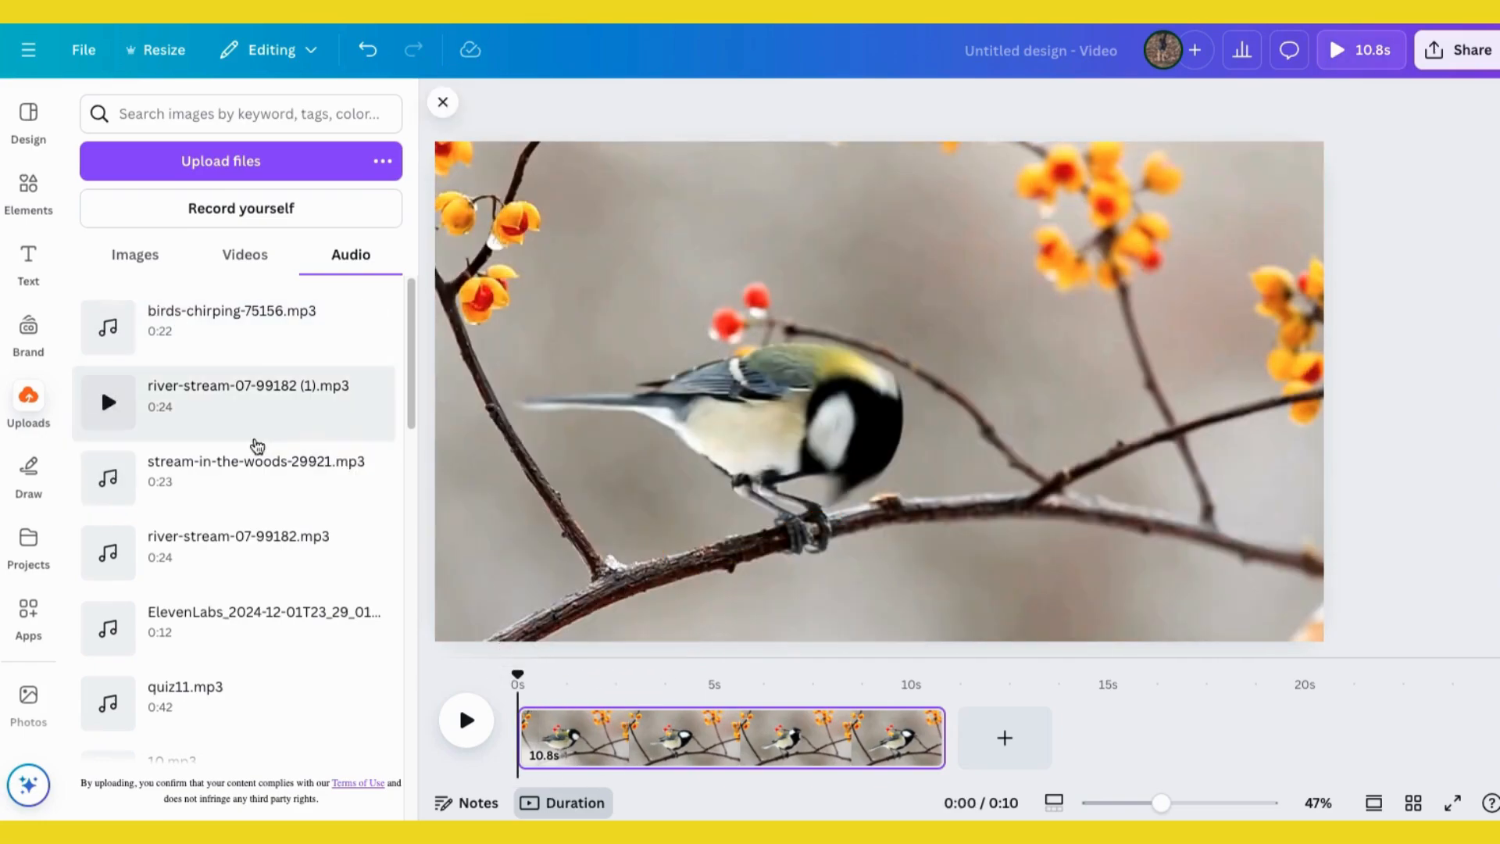
# - Add the uploaded birds-chirping-75156.mp3 beneath the bird video and shift the audio so a later portion plays
pyautogui.click(197, 324)
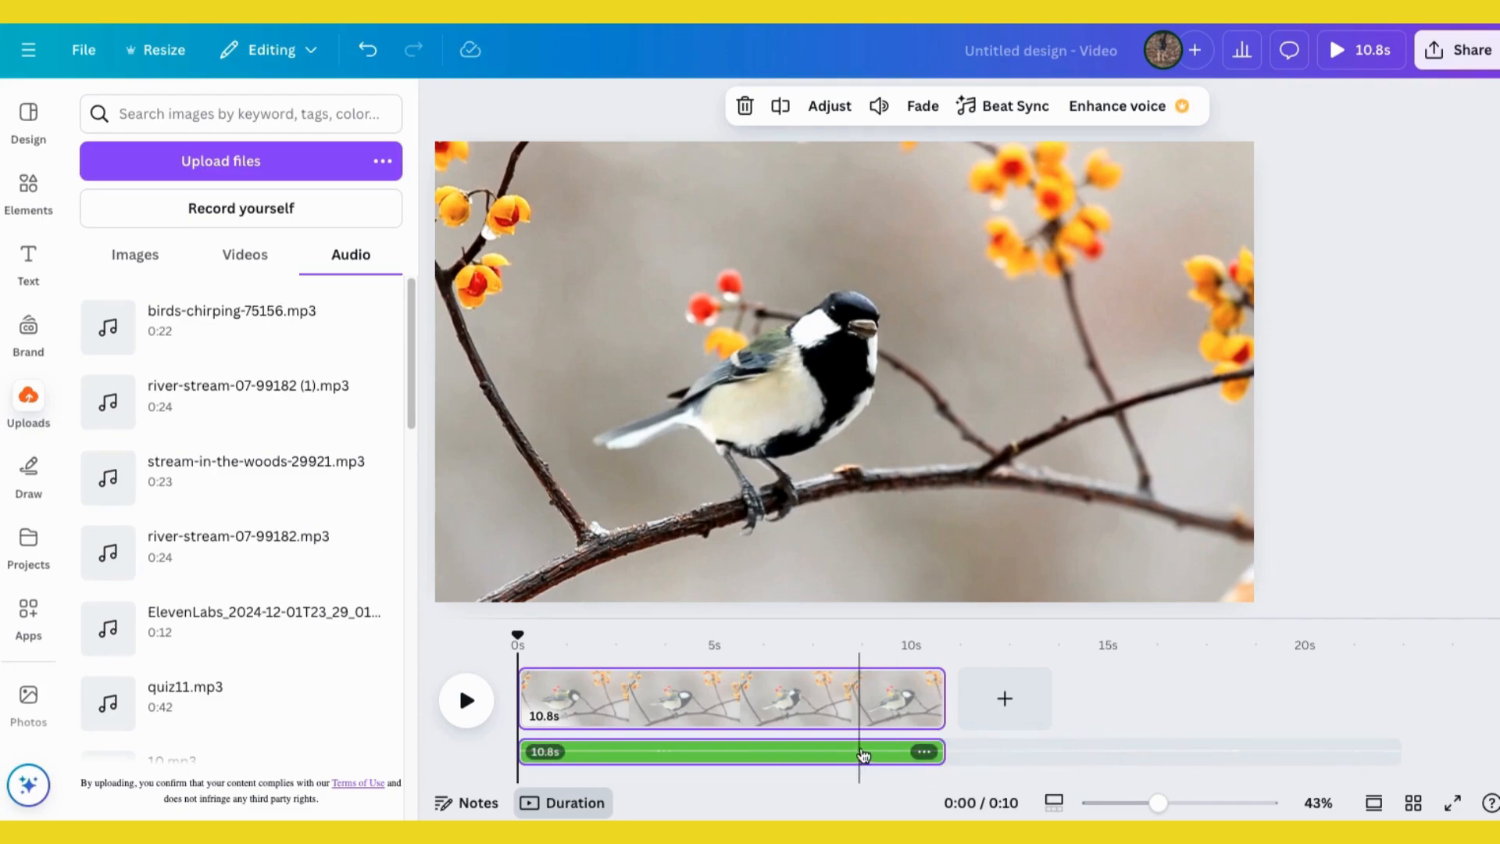
pyautogui.moveTo(864, 756); pyautogui.dragTo(714, 755)
pyautogui.click(817, 755)
pyautogui.moveTo(838, 754); pyautogui.dragTo(692, 755)
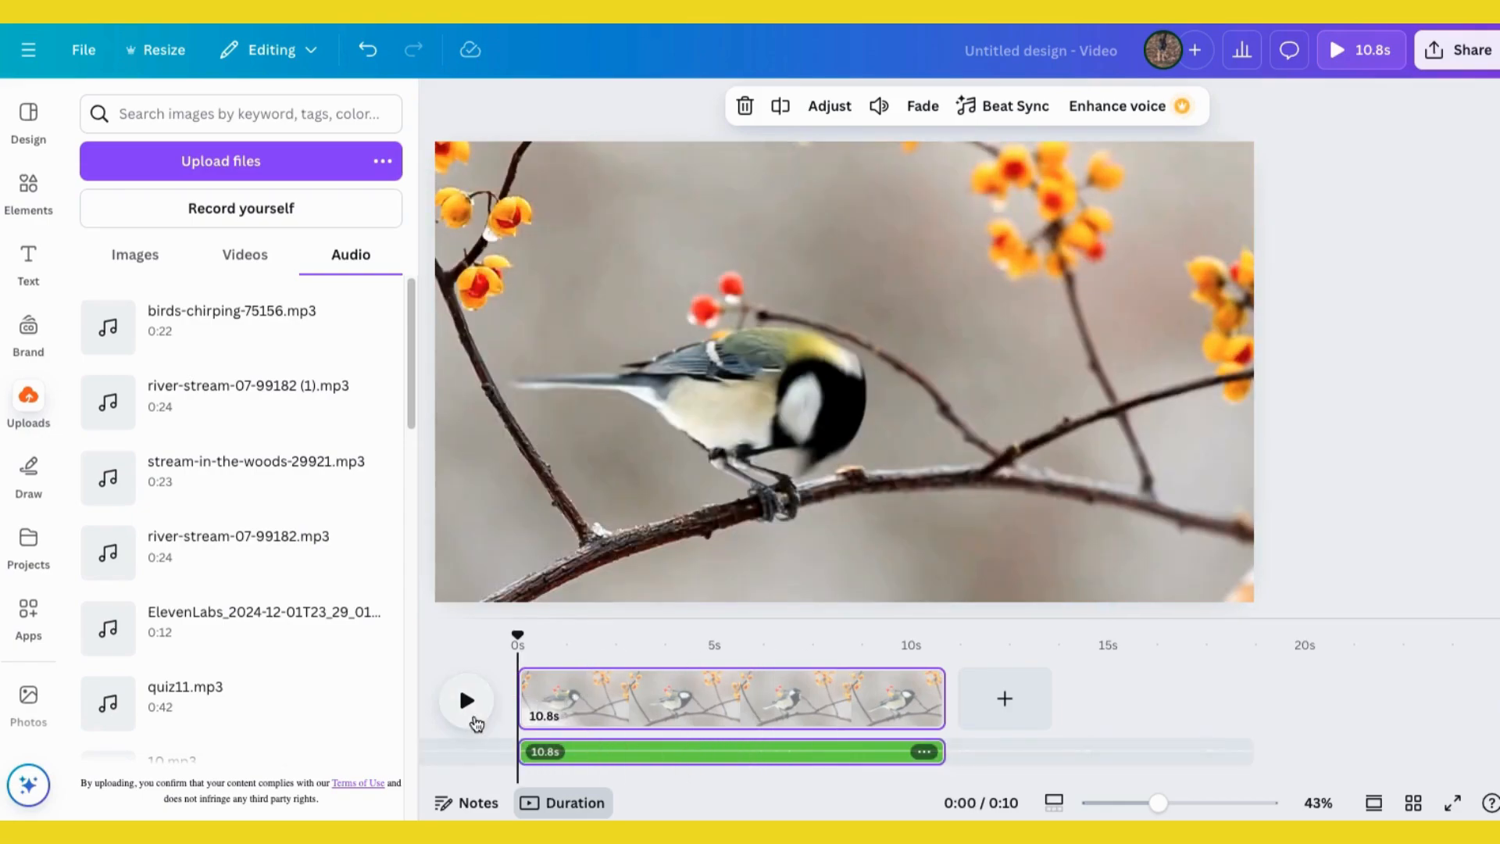
pyautogui.click(467, 703)
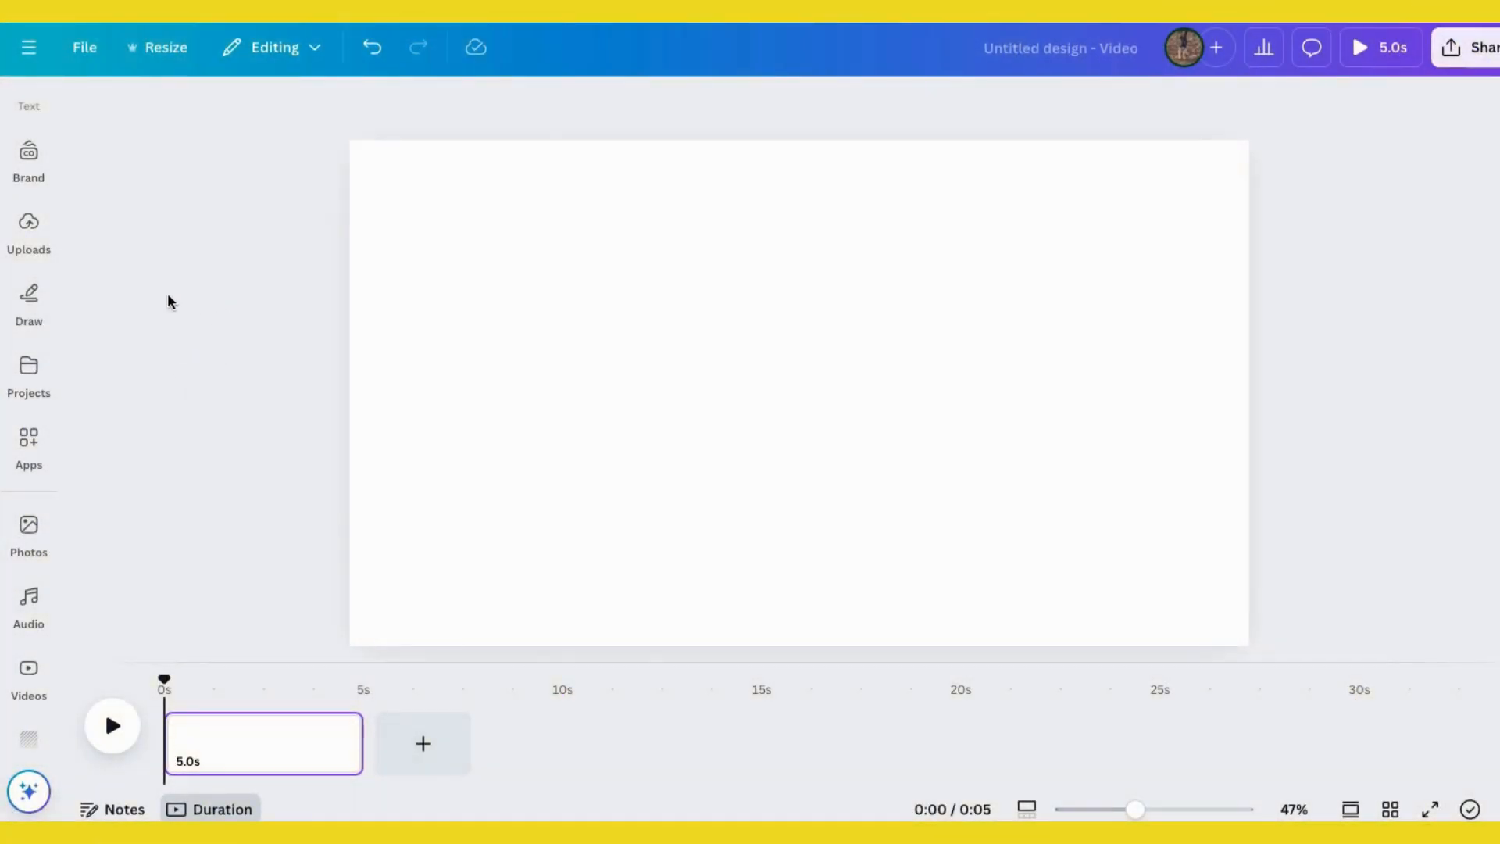
# - Search the stock video library for "snowing" for the blank video design
pyautogui.click(31, 161)
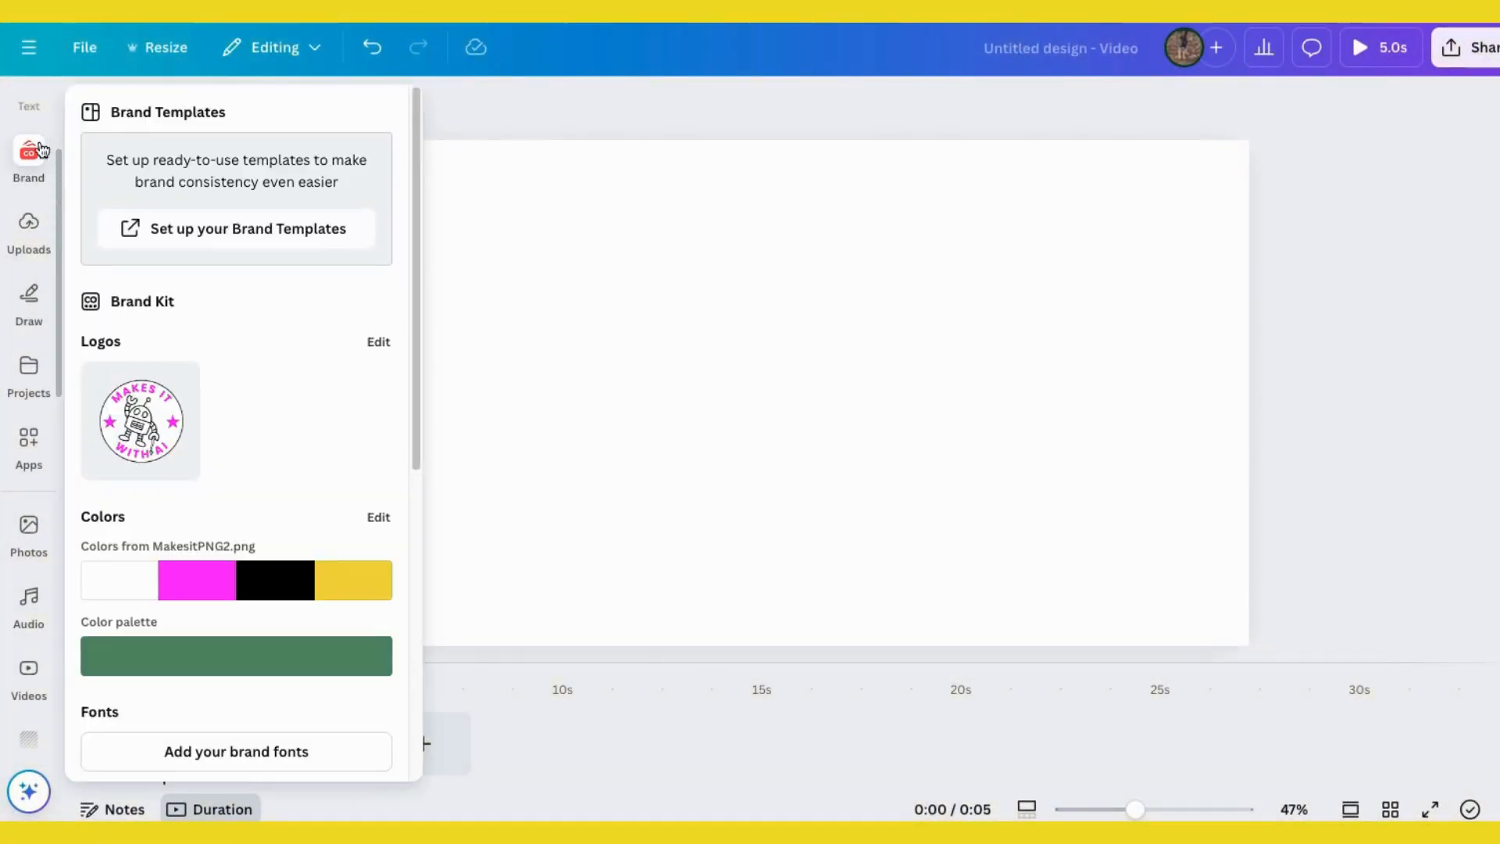
pyautogui.click(29, 297)
pyautogui.scroll(3, 25, 273)
pyautogui.click(25, 271)
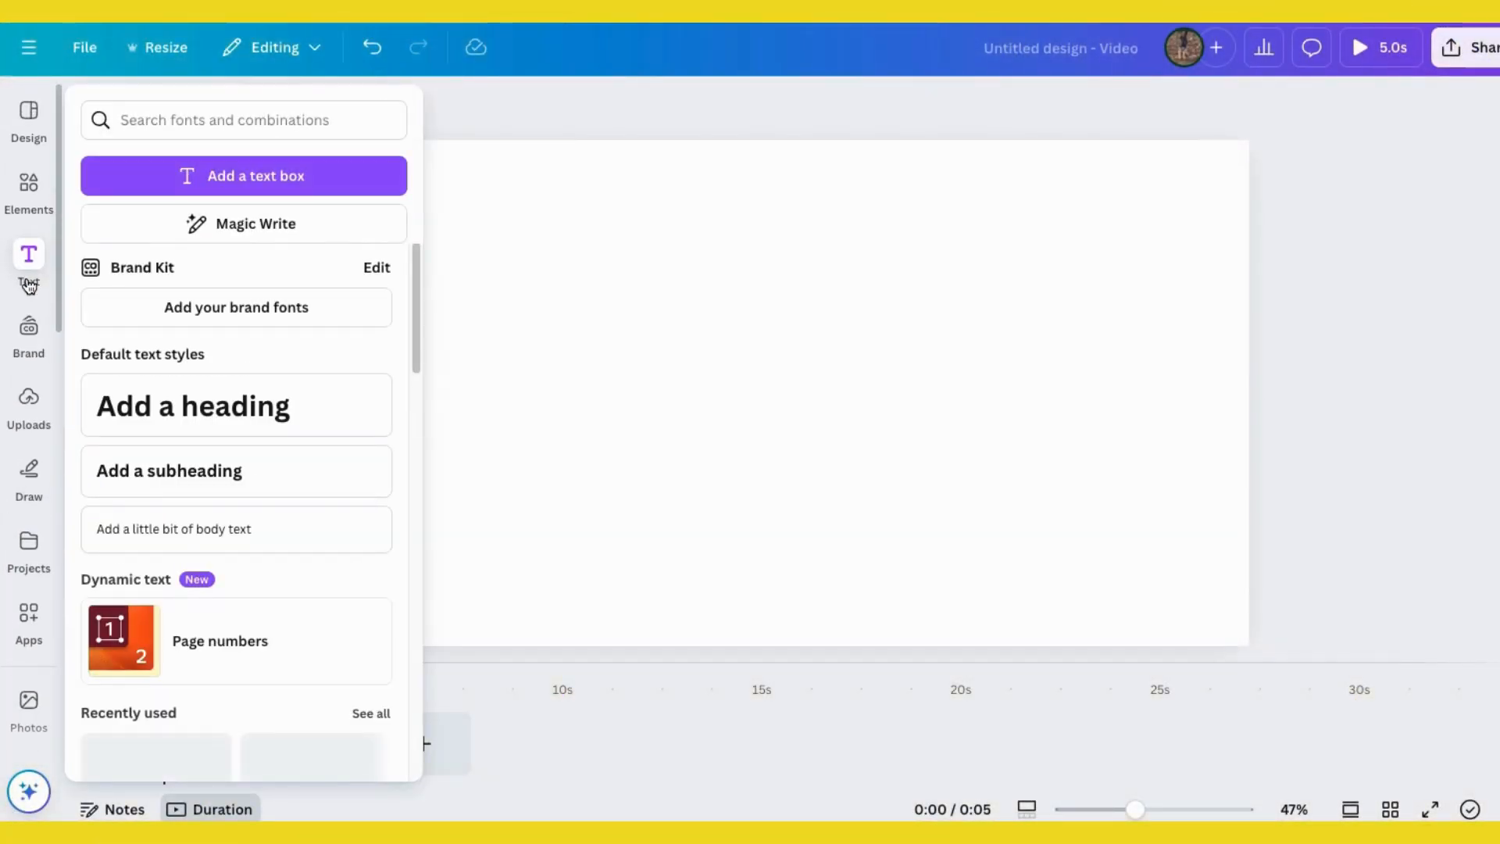
pyautogui.scroll(-5, 30, 340)
pyautogui.moveTo(29, 279)
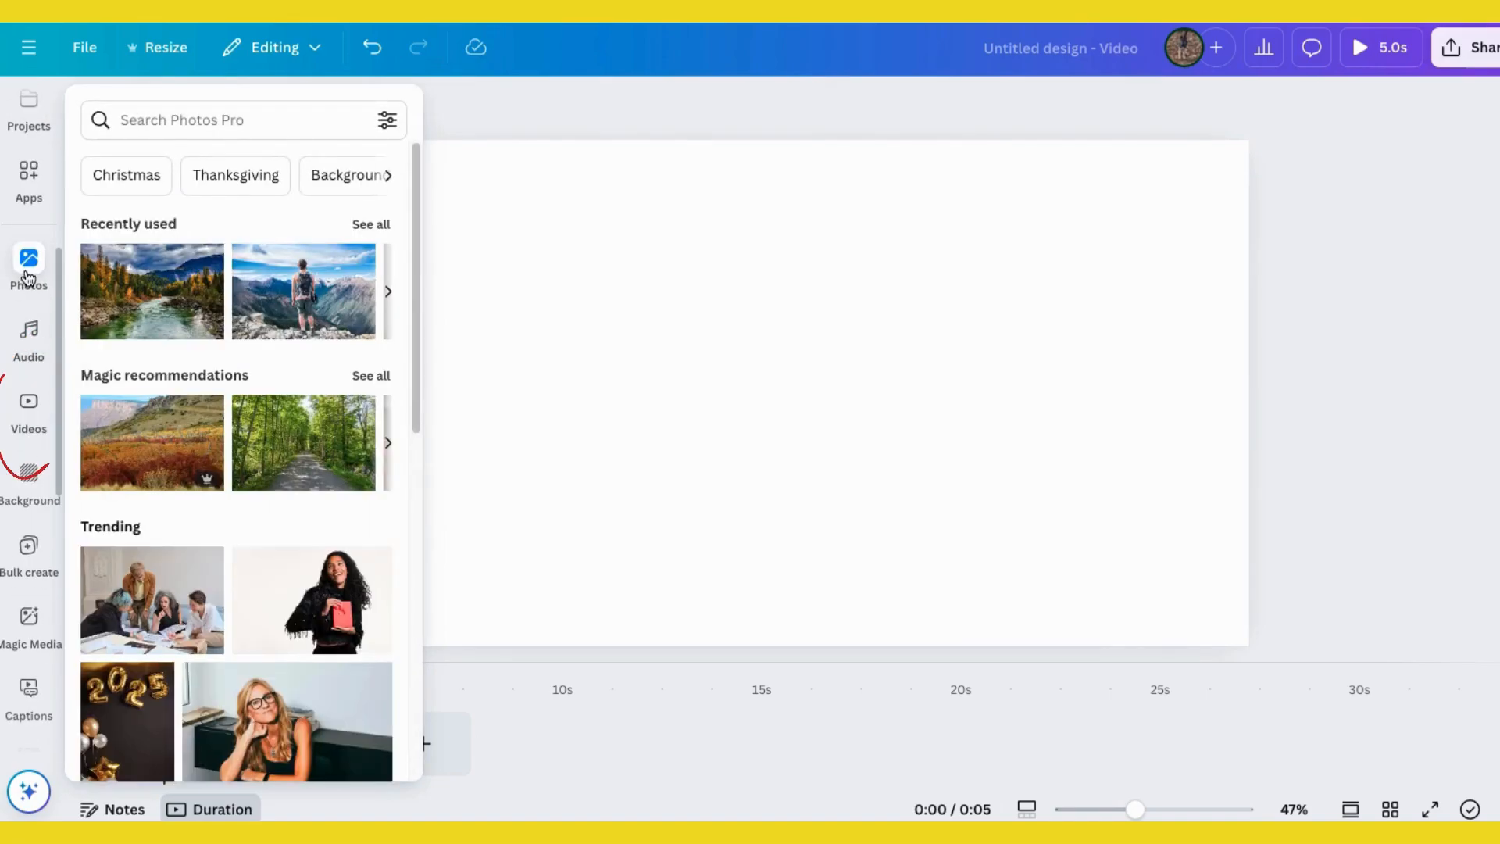
pyautogui.click(29, 402)
pyautogui.click(286, 111)
pyautogui.write('s')
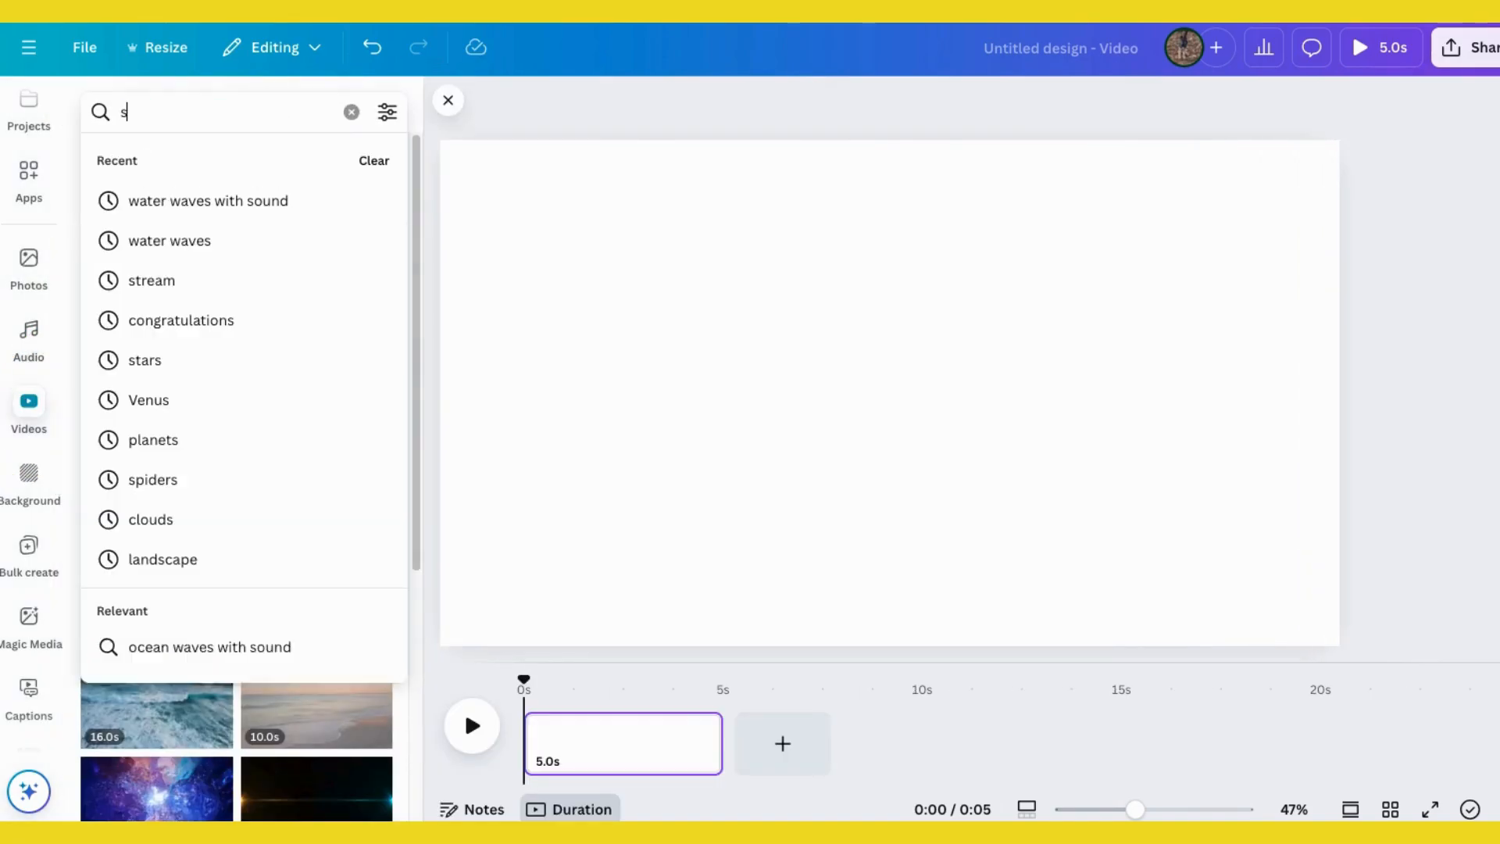
pyautogui.write('nowing')
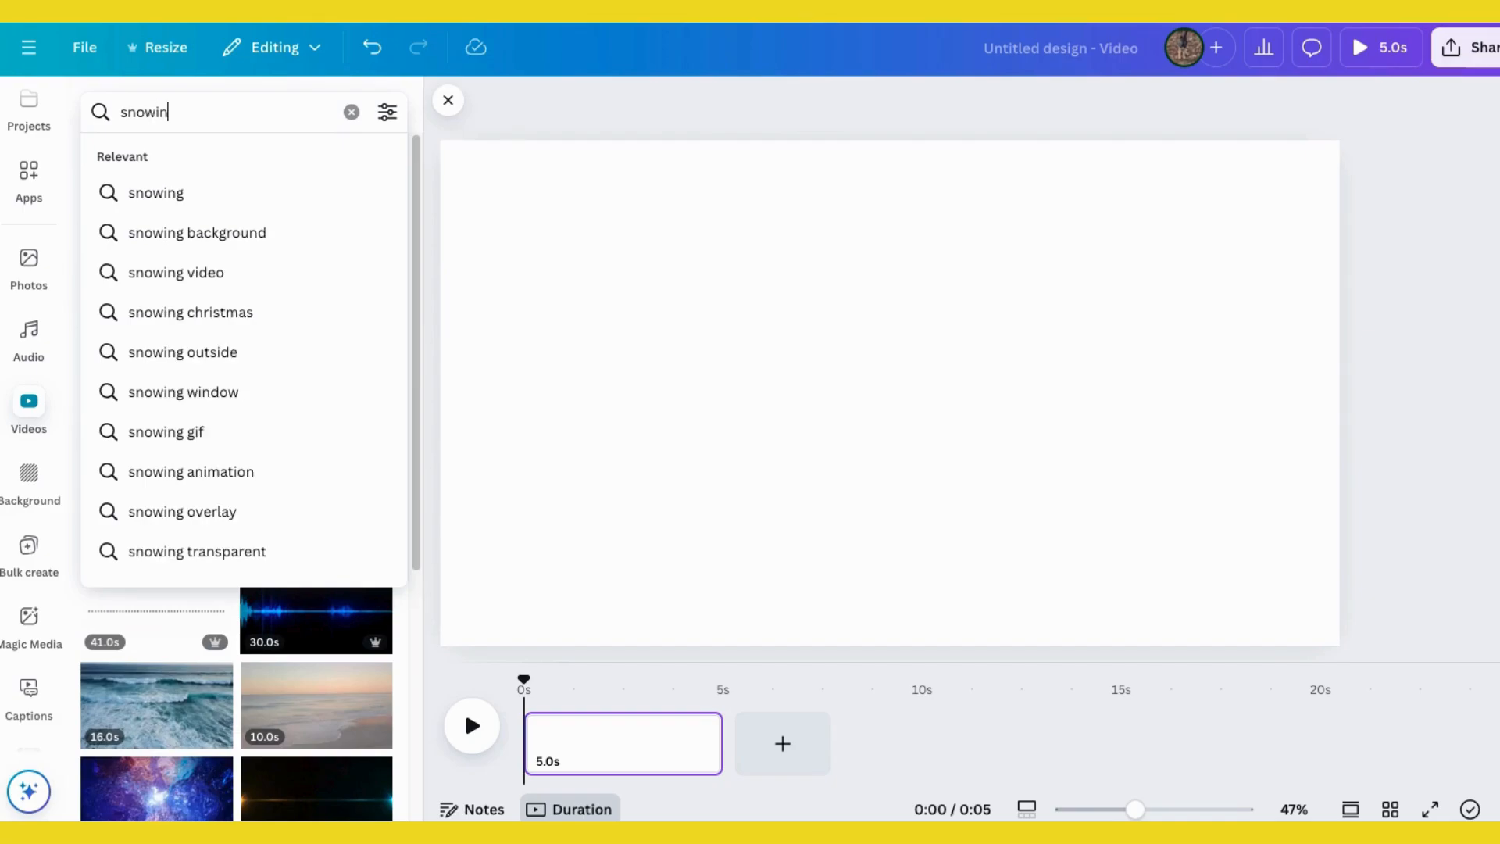
pyautogui.press('Return')
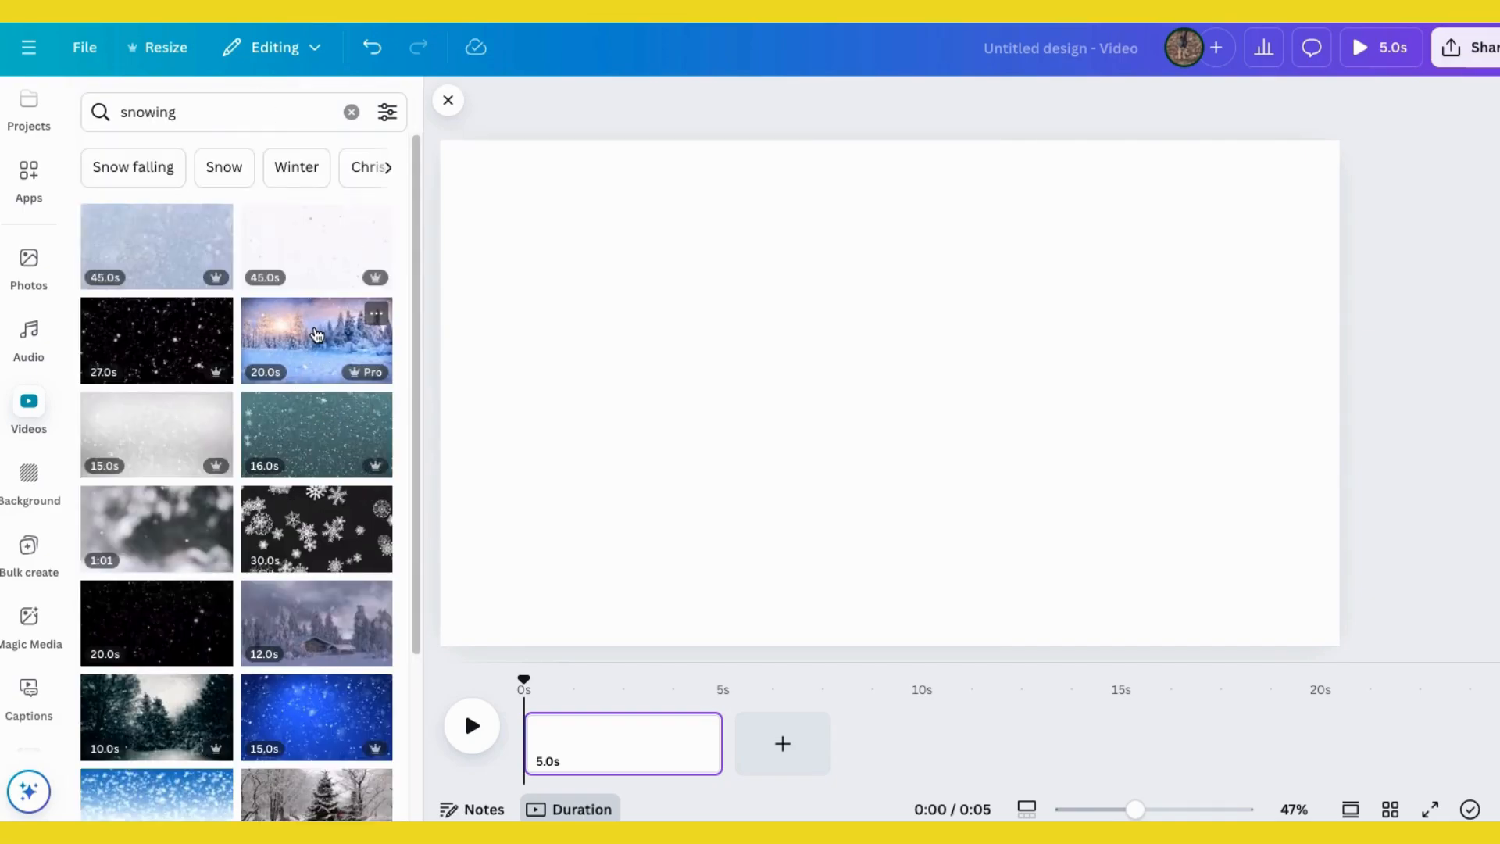
# - Add the 20-second snowy forest clip with the glowing sun and enlarge it to fill the whole page
pyautogui.click(317, 336)
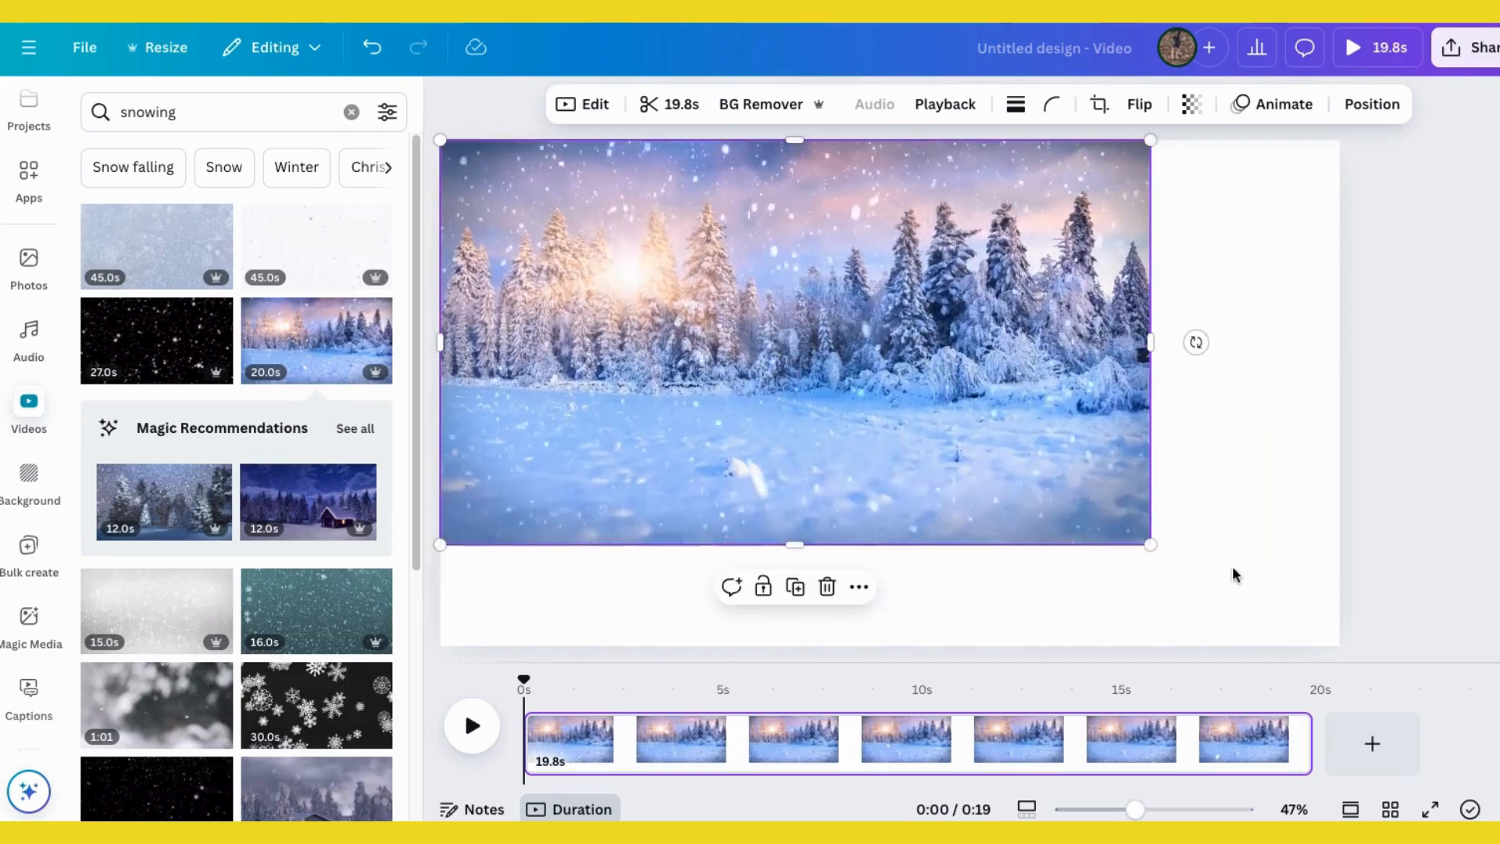
pyautogui.moveTo(1155, 544); pyautogui.dragTo(1345, 655)
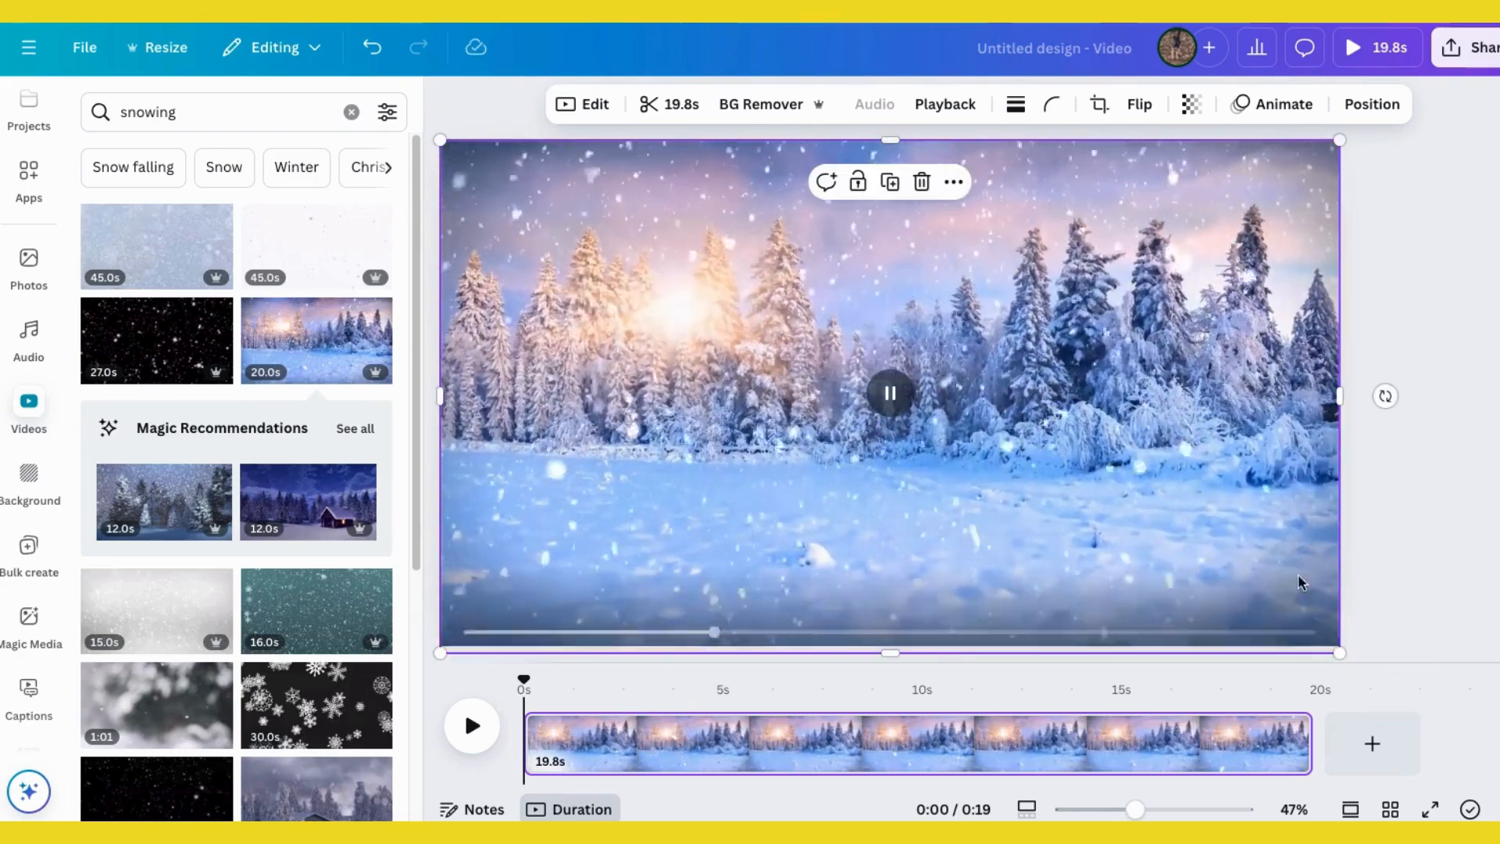
pyautogui.click(1219, 459)
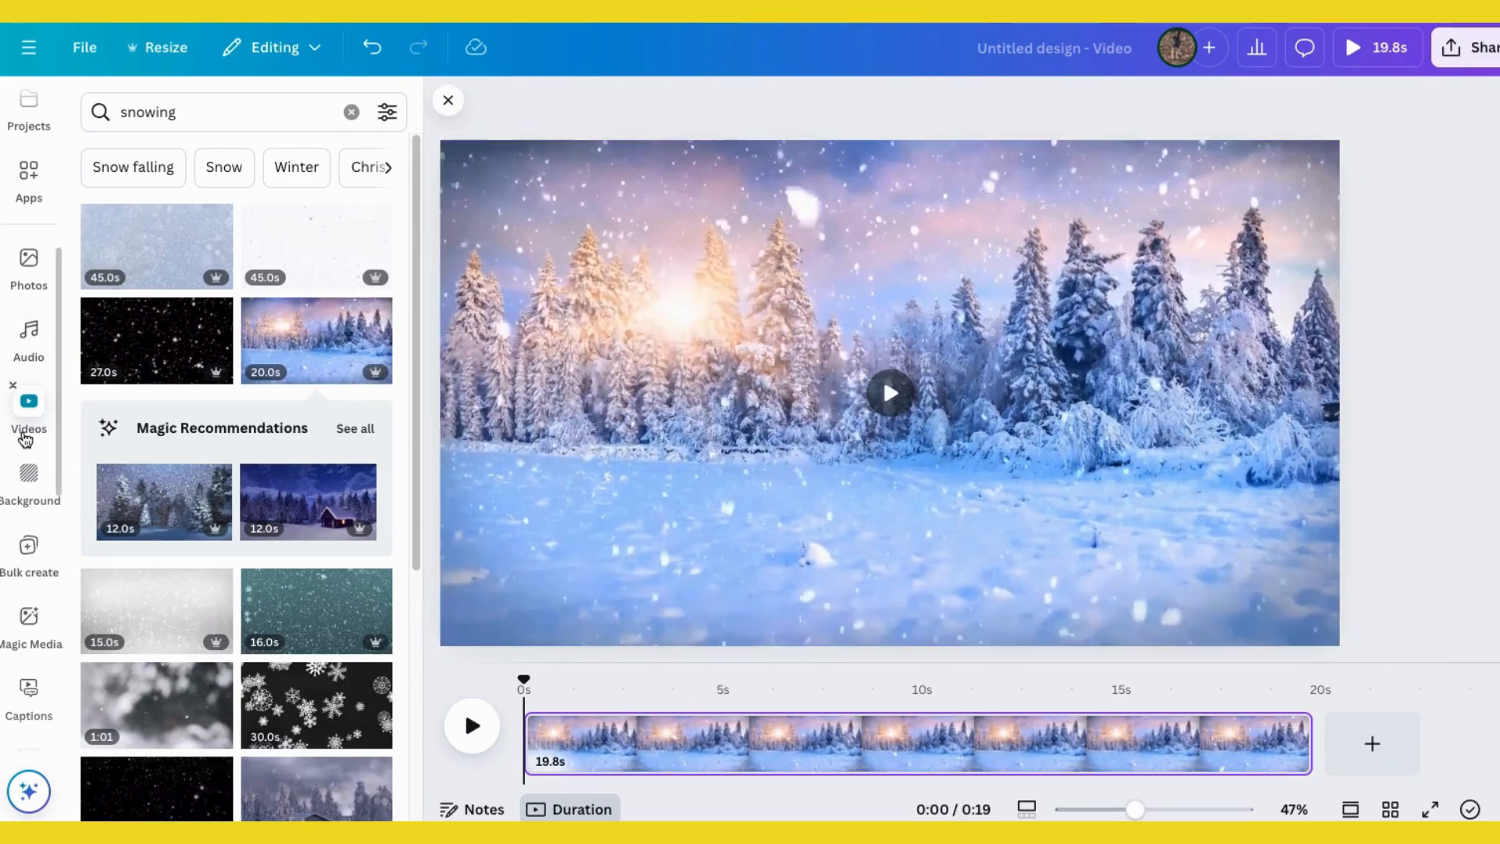
# - Find the uploaded 1:58 "Carol of the Bells" music track and add it beneath the snowy forest video from 0s
pyautogui.scroll(5, 27, 426)
pyautogui.click(29, 402)
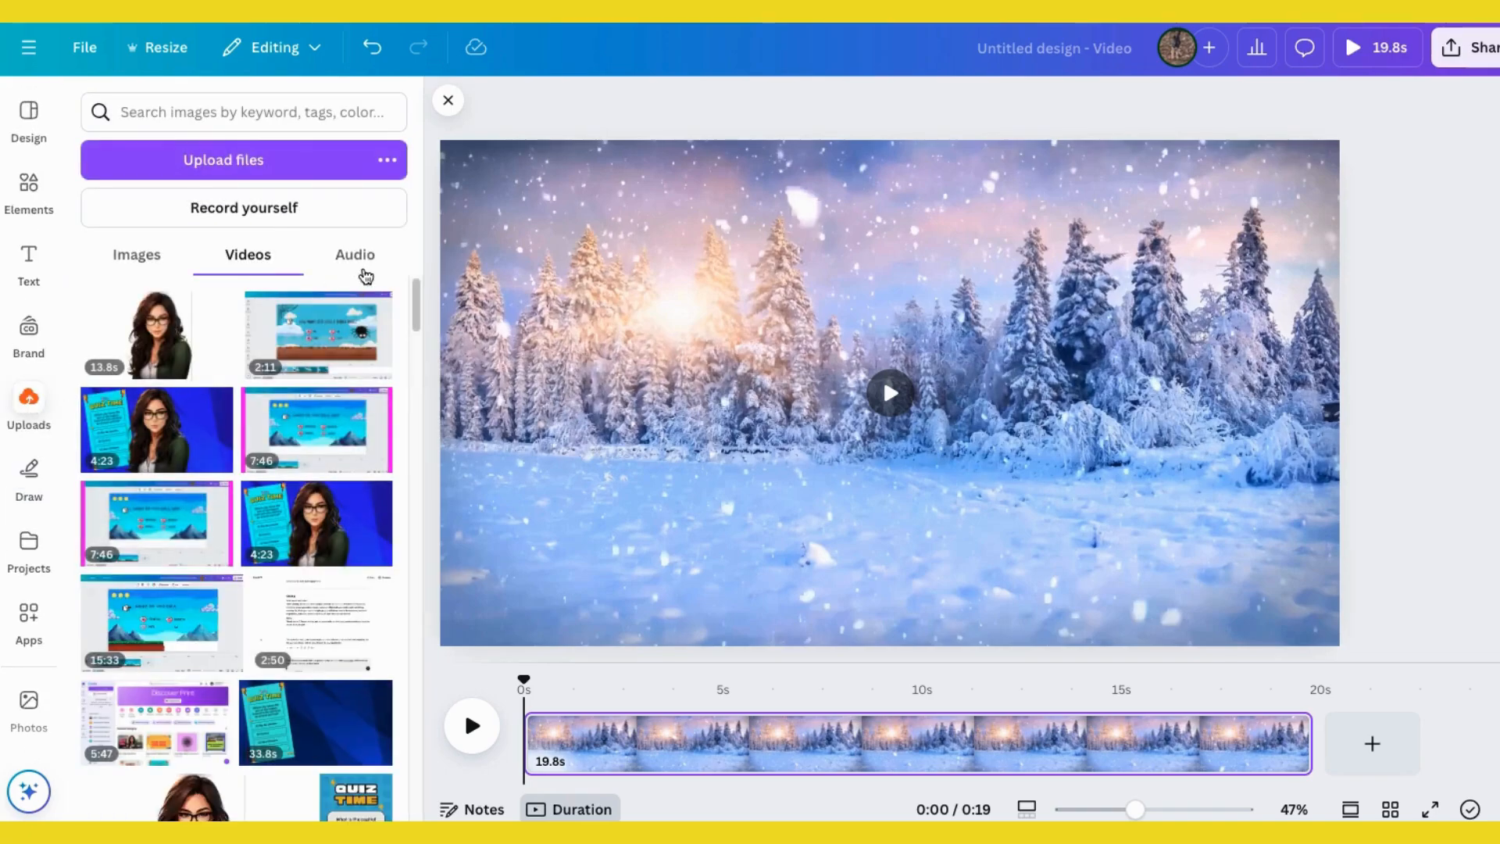
pyautogui.click(355, 257)
pyautogui.moveTo(417, 321); pyautogui.dragTo(426, 570)
pyautogui.scroll(-5, 316, 455)
pyautogui.scroll(-12, 317, 456)
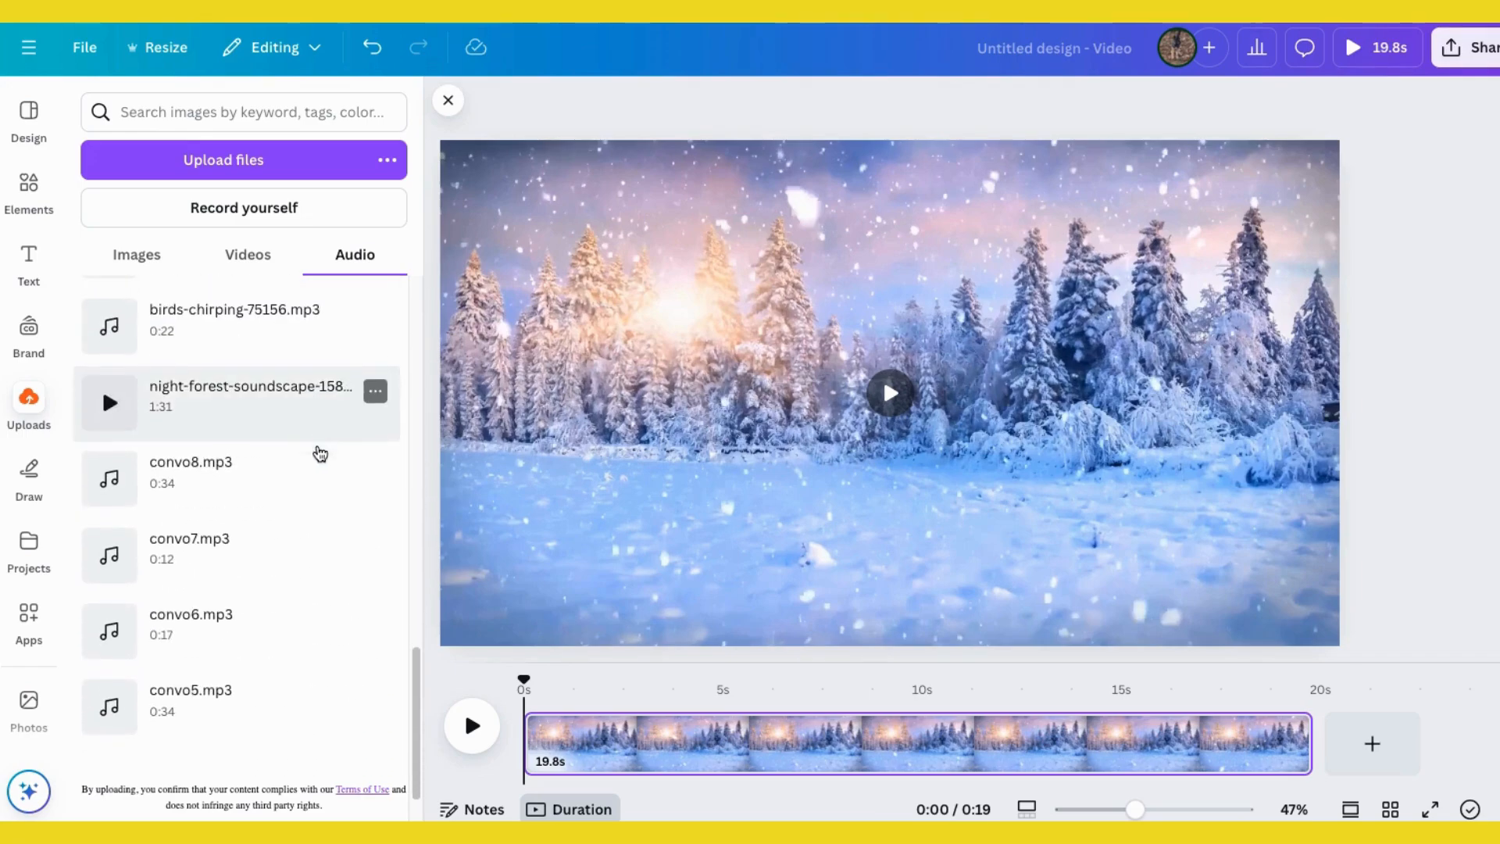
pyautogui.scroll(-15, 320, 458)
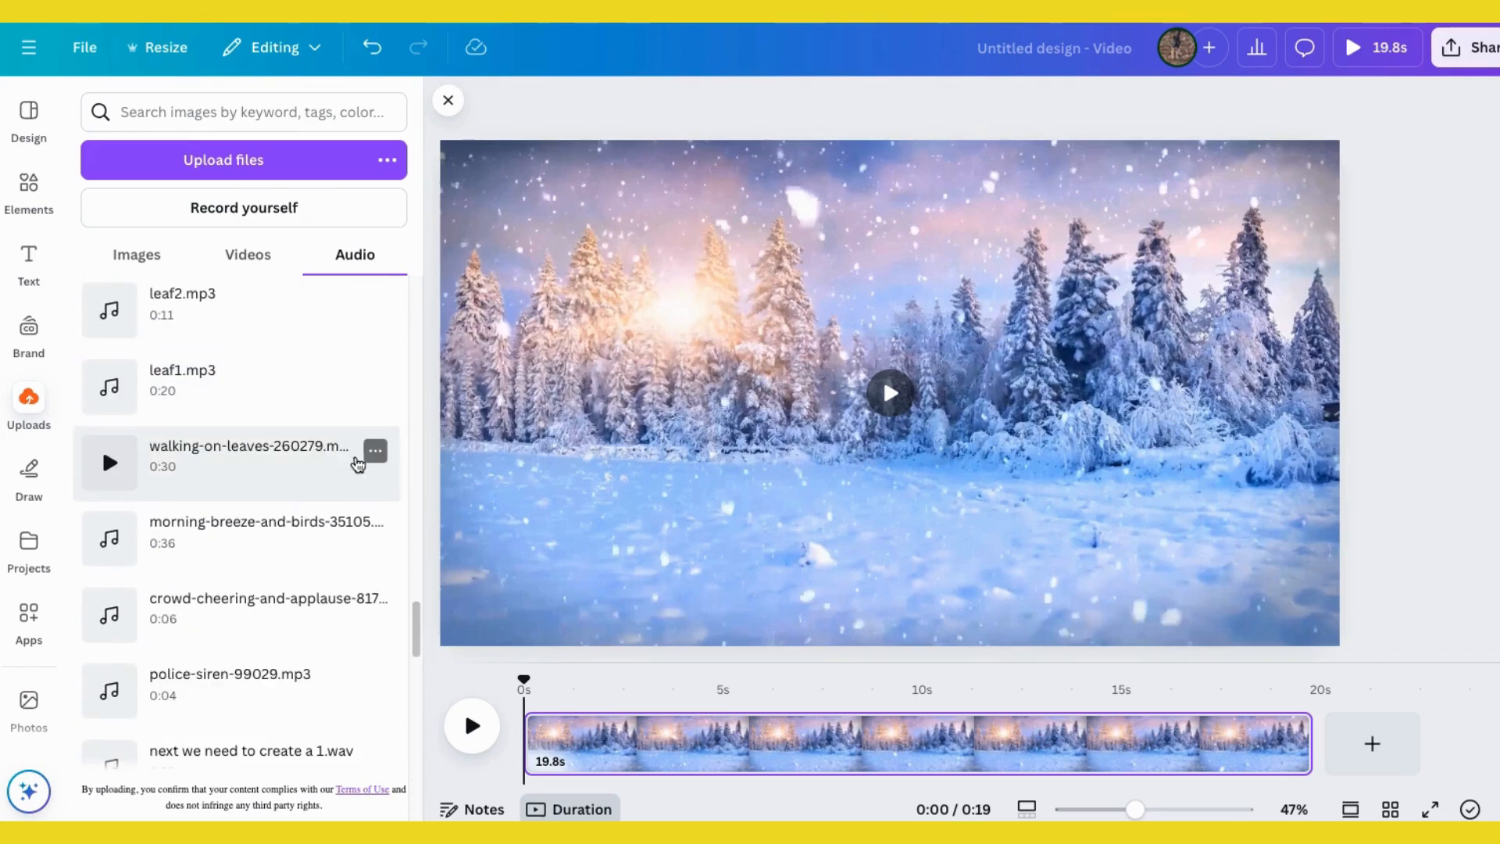
pyautogui.scroll(1, 308, 396)
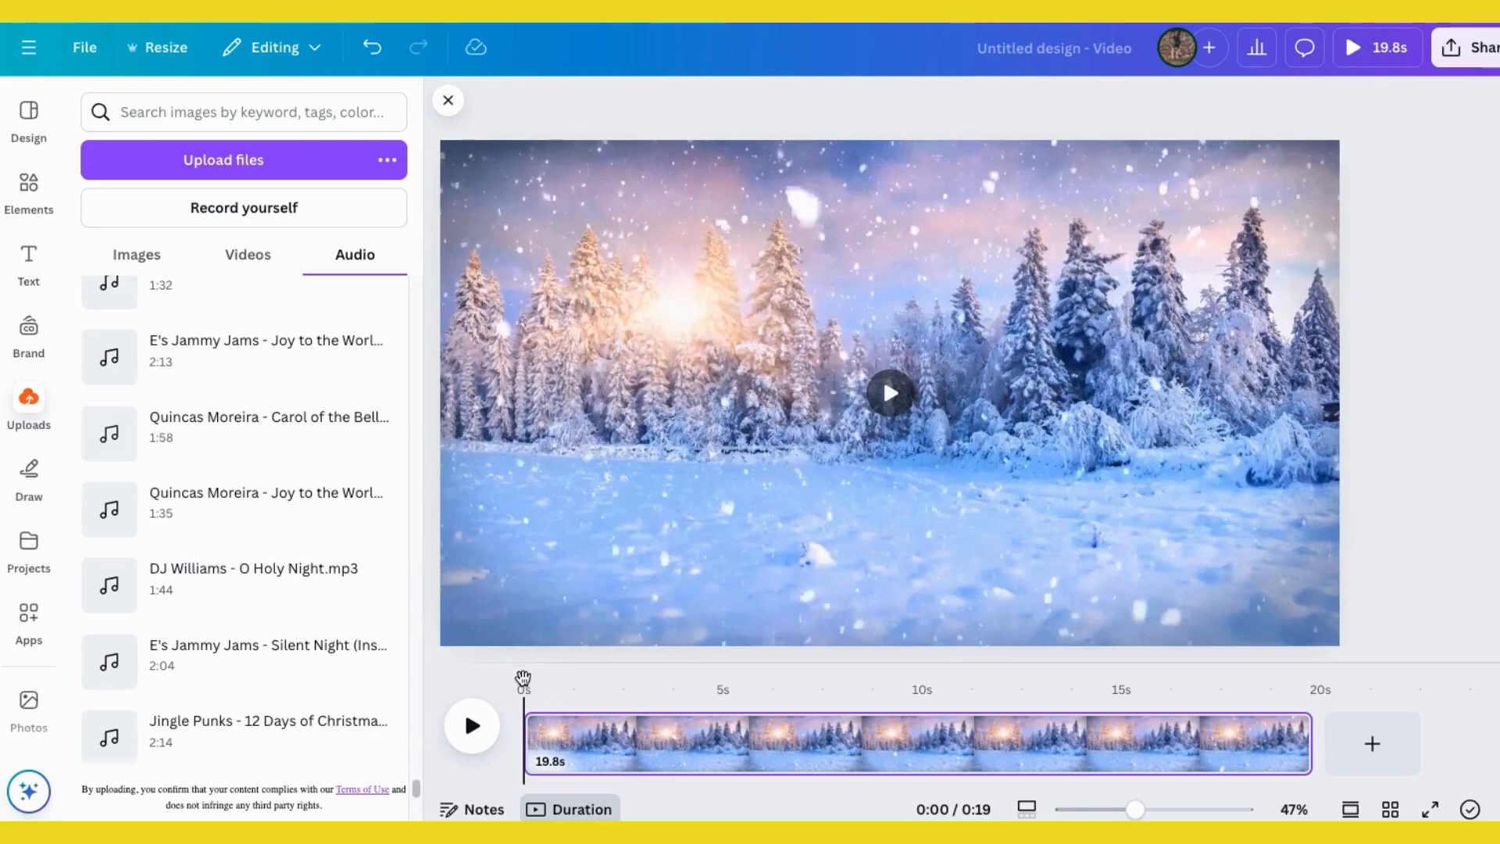
pyautogui.moveTo(523, 678); pyautogui.dragTo(493, 679)
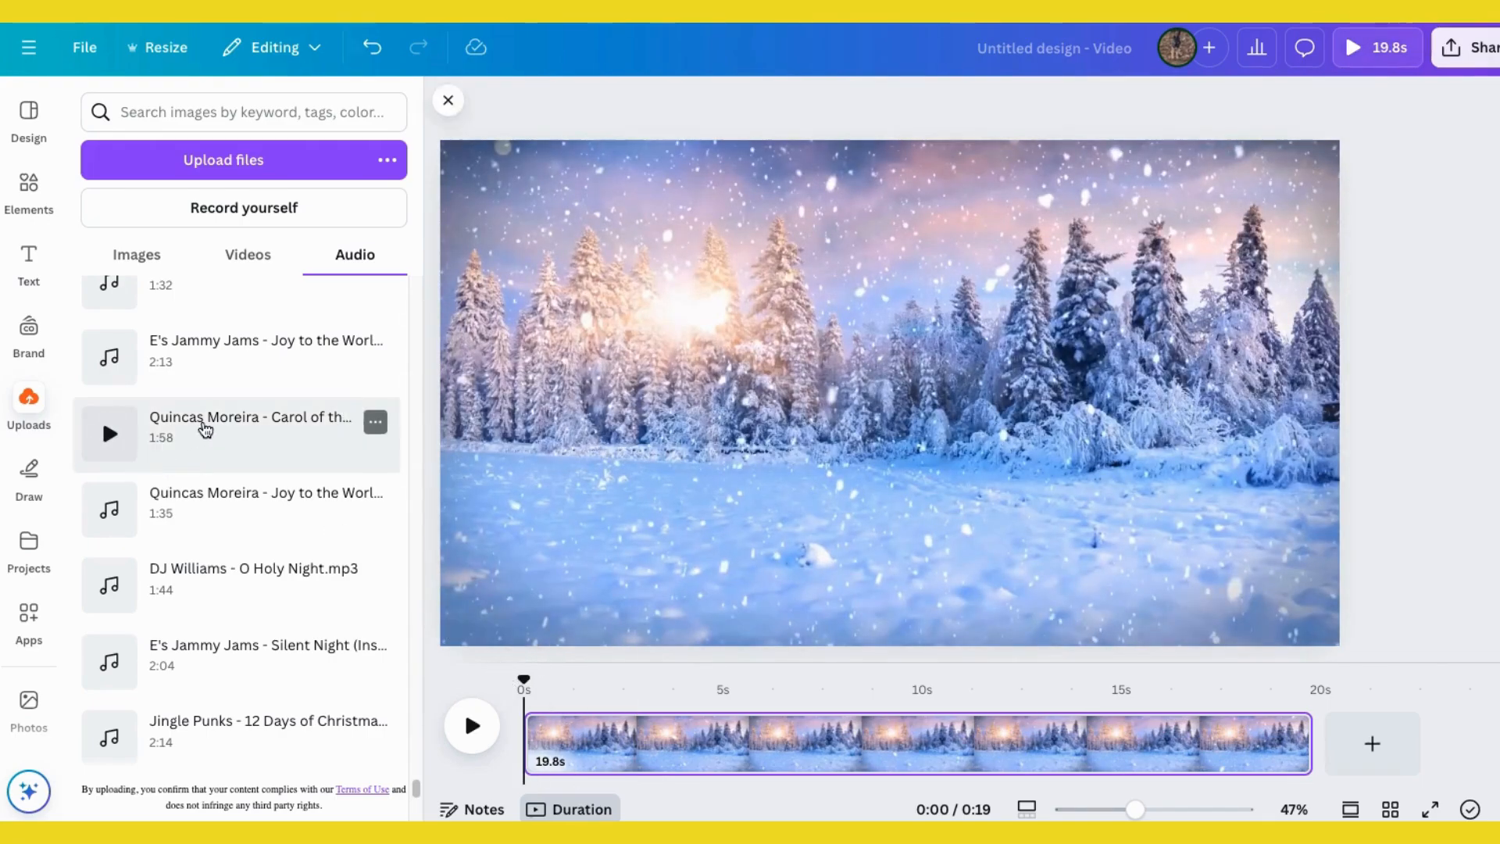
pyautogui.click(204, 429)
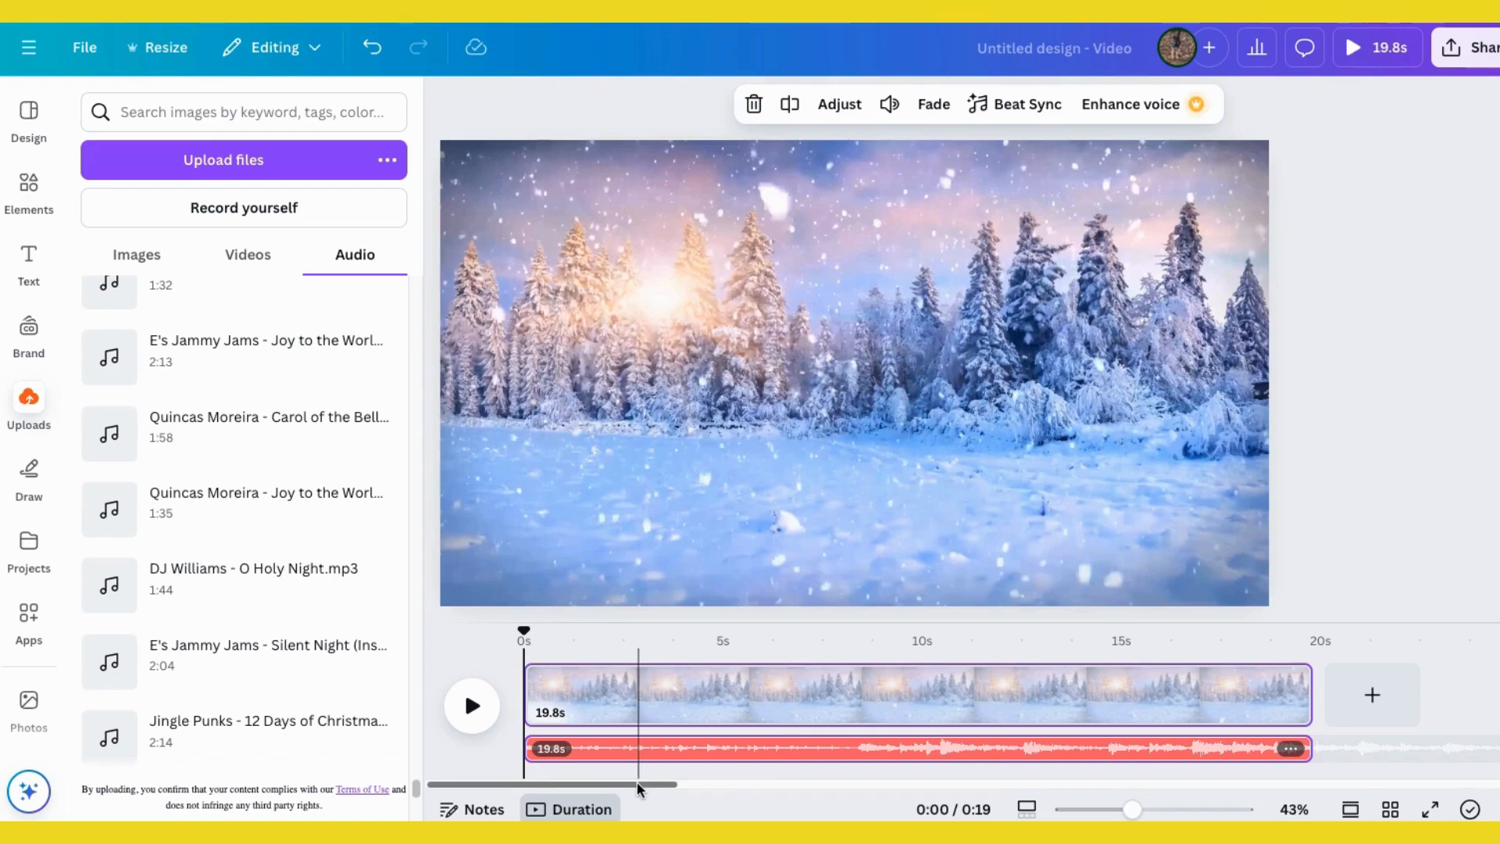
# - Inspect the music track's extent past the end of the snowy video and play back the opening seconds
pyautogui.moveTo(639, 786); pyautogui.dragTo(839, 786)
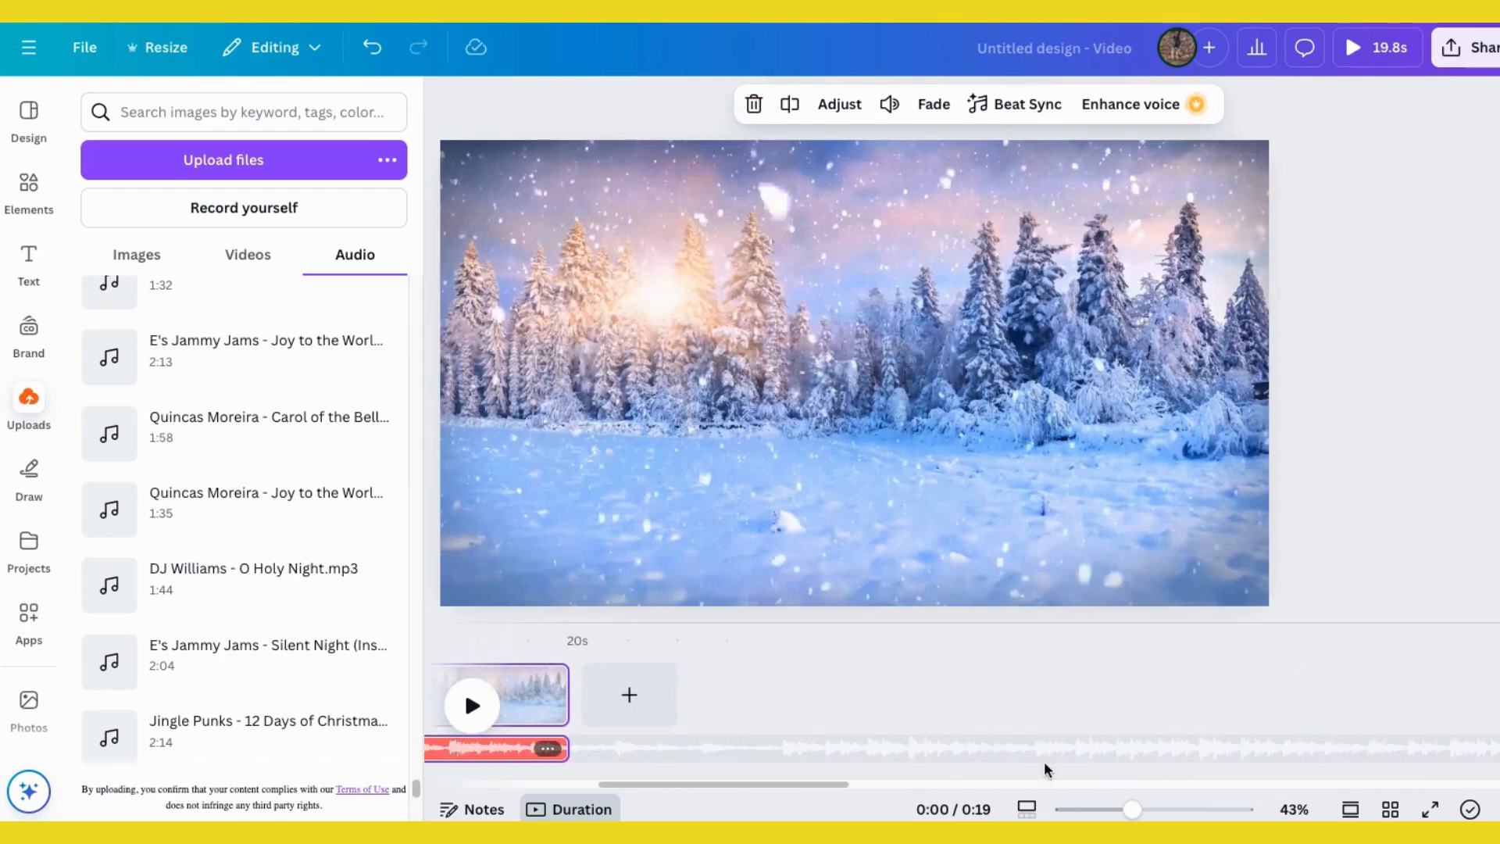
pyautogui.moveTo(631, 784); pyautogui.dragTo(460, 783)
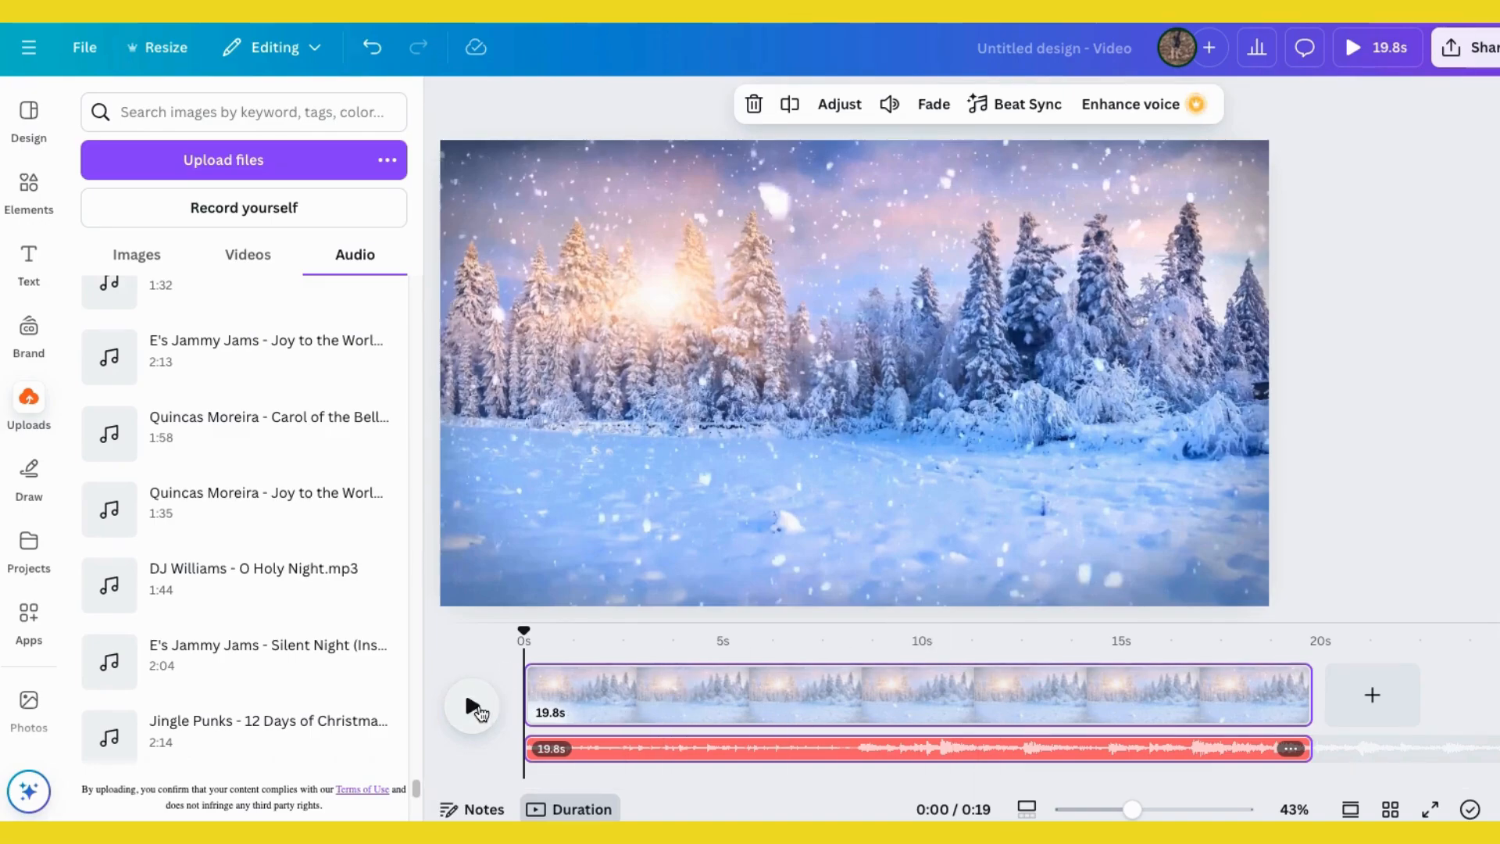
pyautogui.click(472, 707)
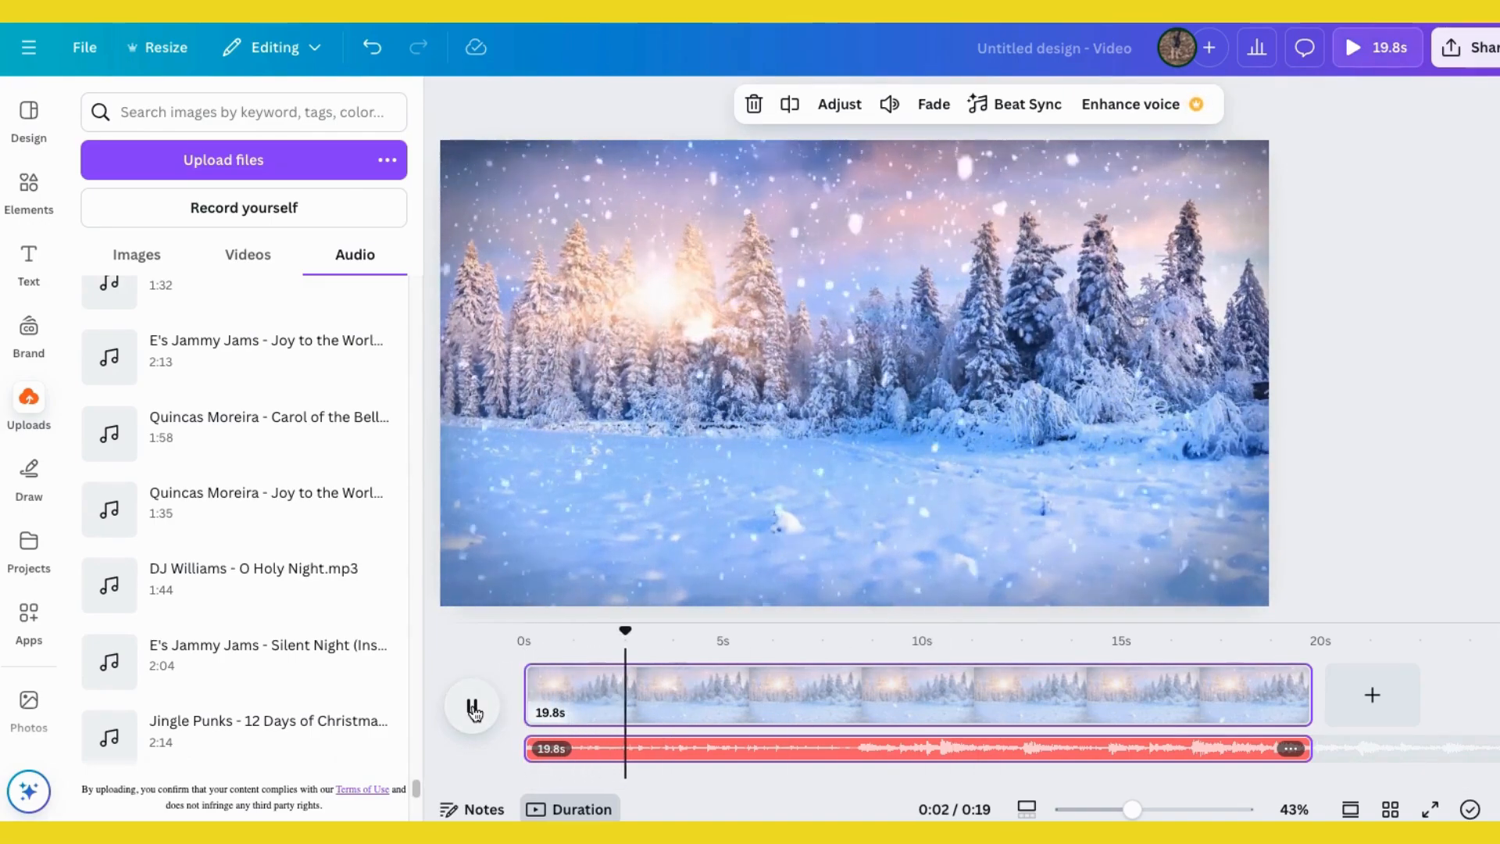
pyautogui.click(473, 708)
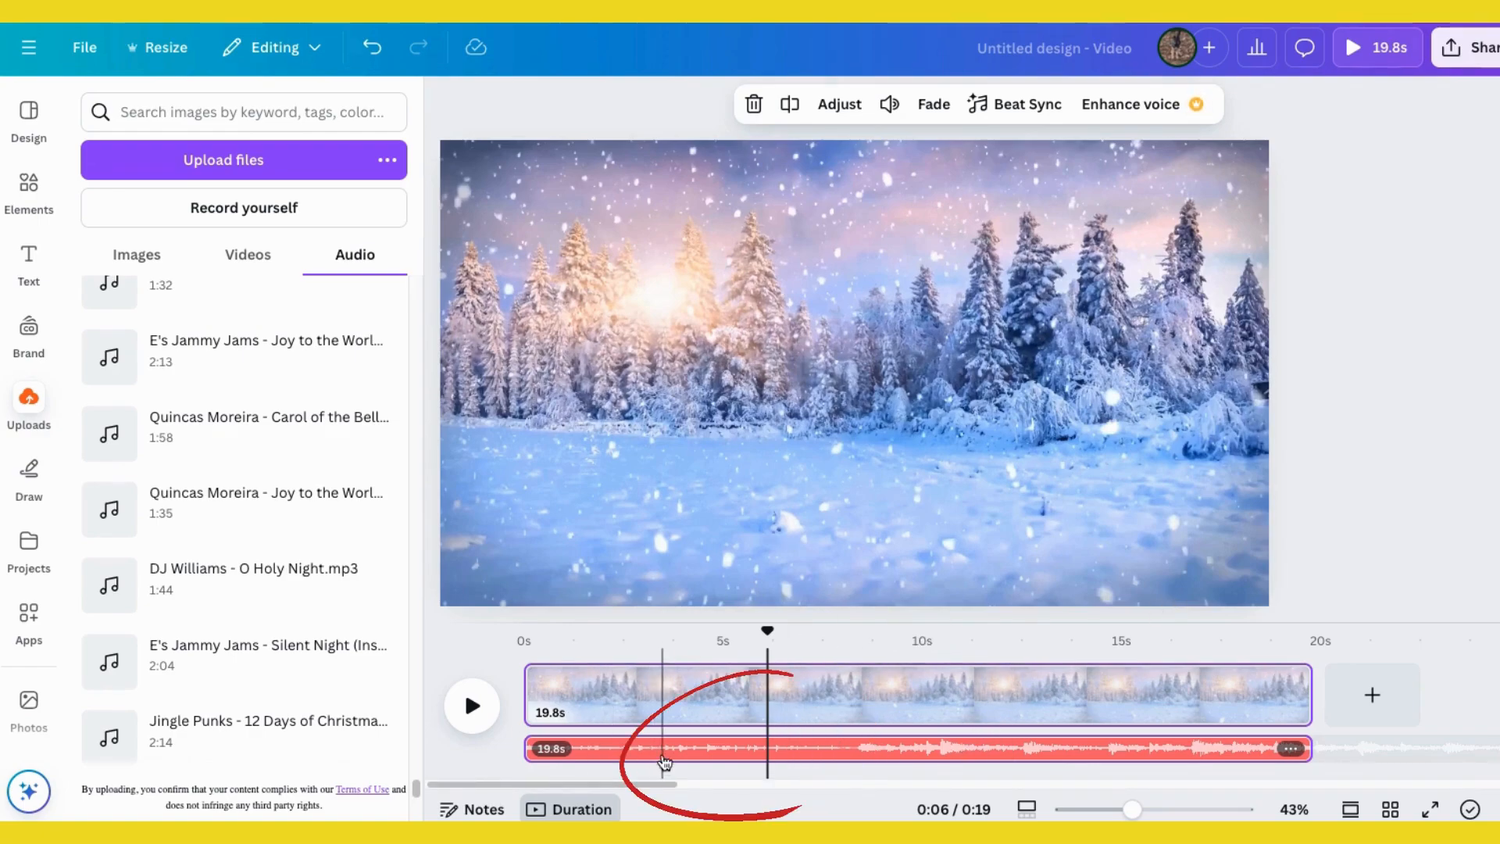
# - Adjust the volume of the music track under the snowy video and play back the opening to check the level
pyautogui.rightClick(670, 753)
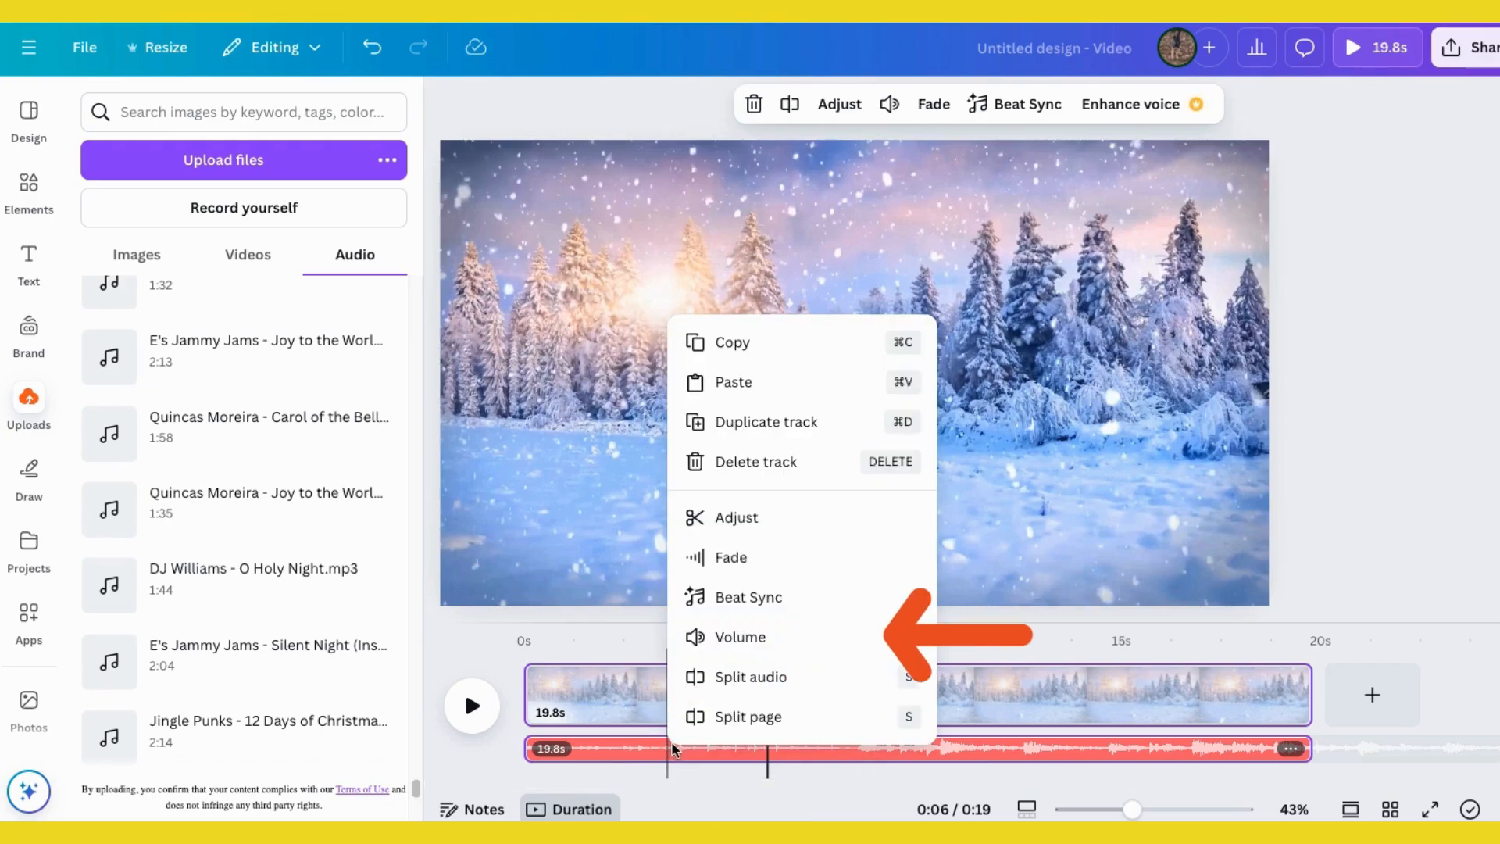
pyautogui.click(730, 639)
pyautogui.moveTo(798, 220); pyautogui.dragTo(848, 232)
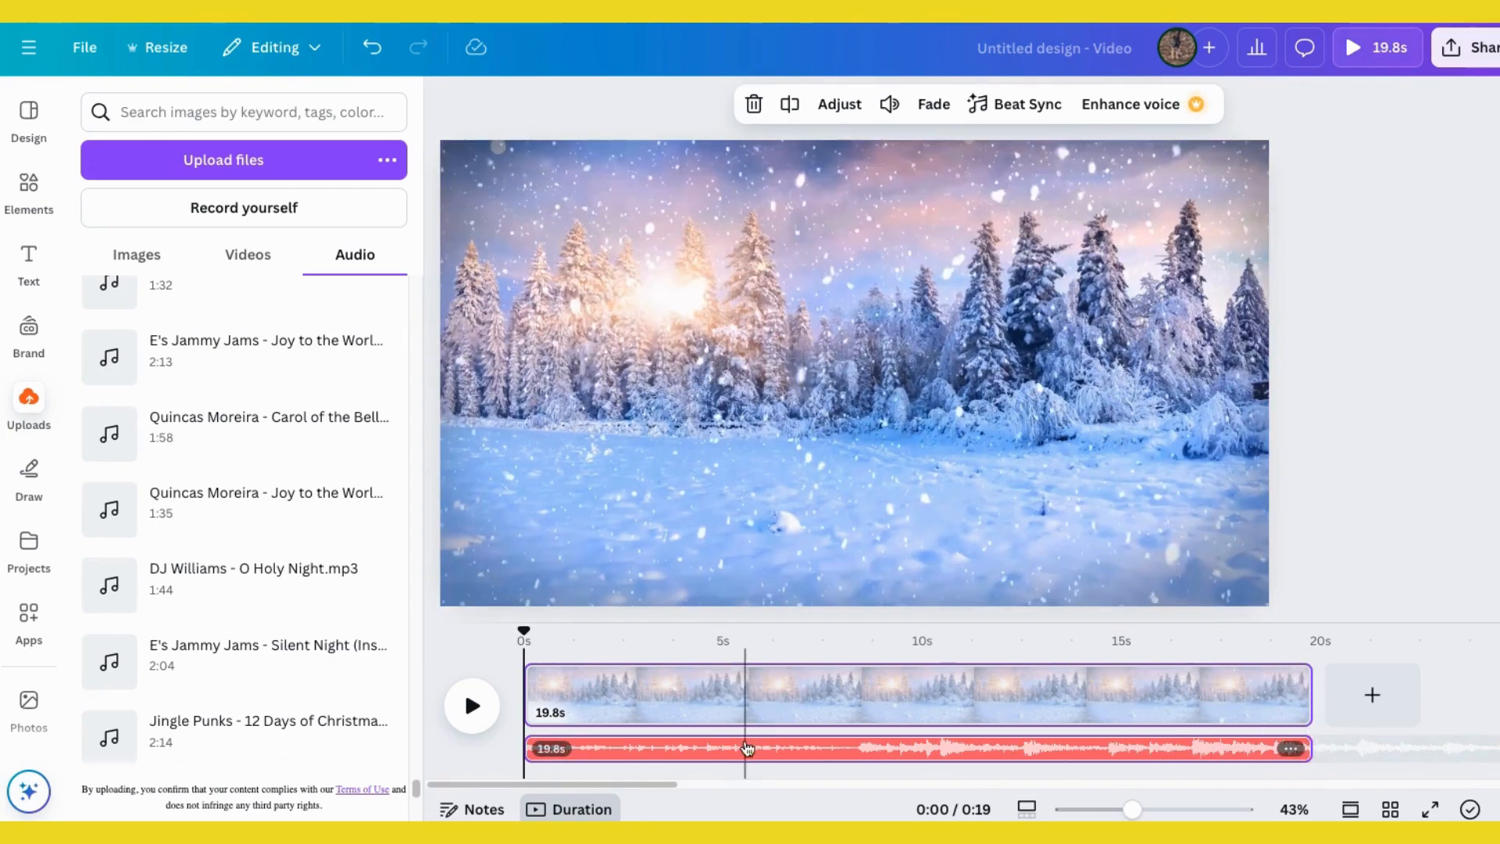
pyautogui.click(472, 706)
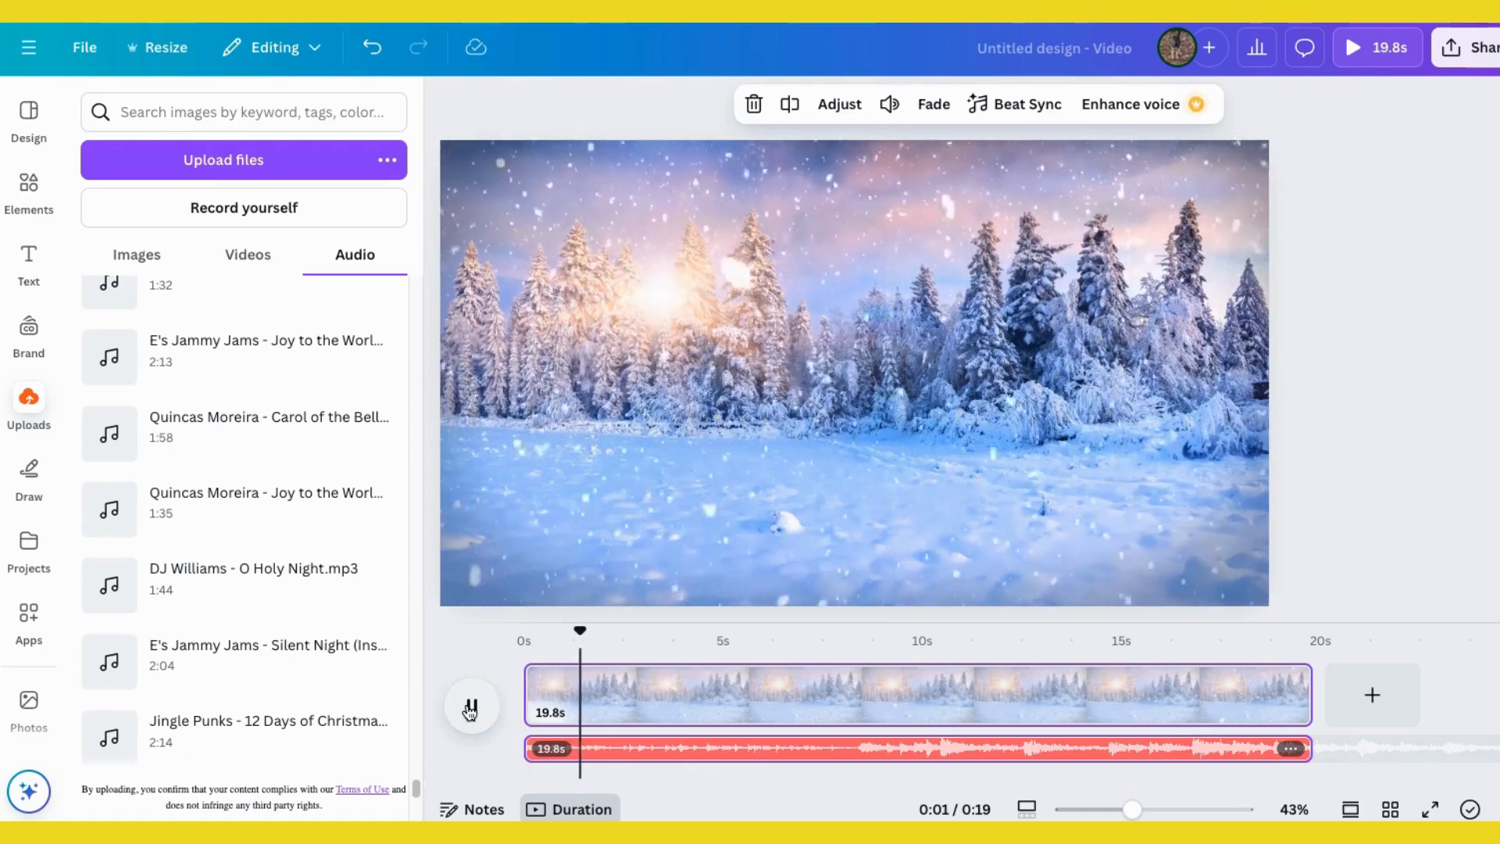
pyautogui.click(471, 707)
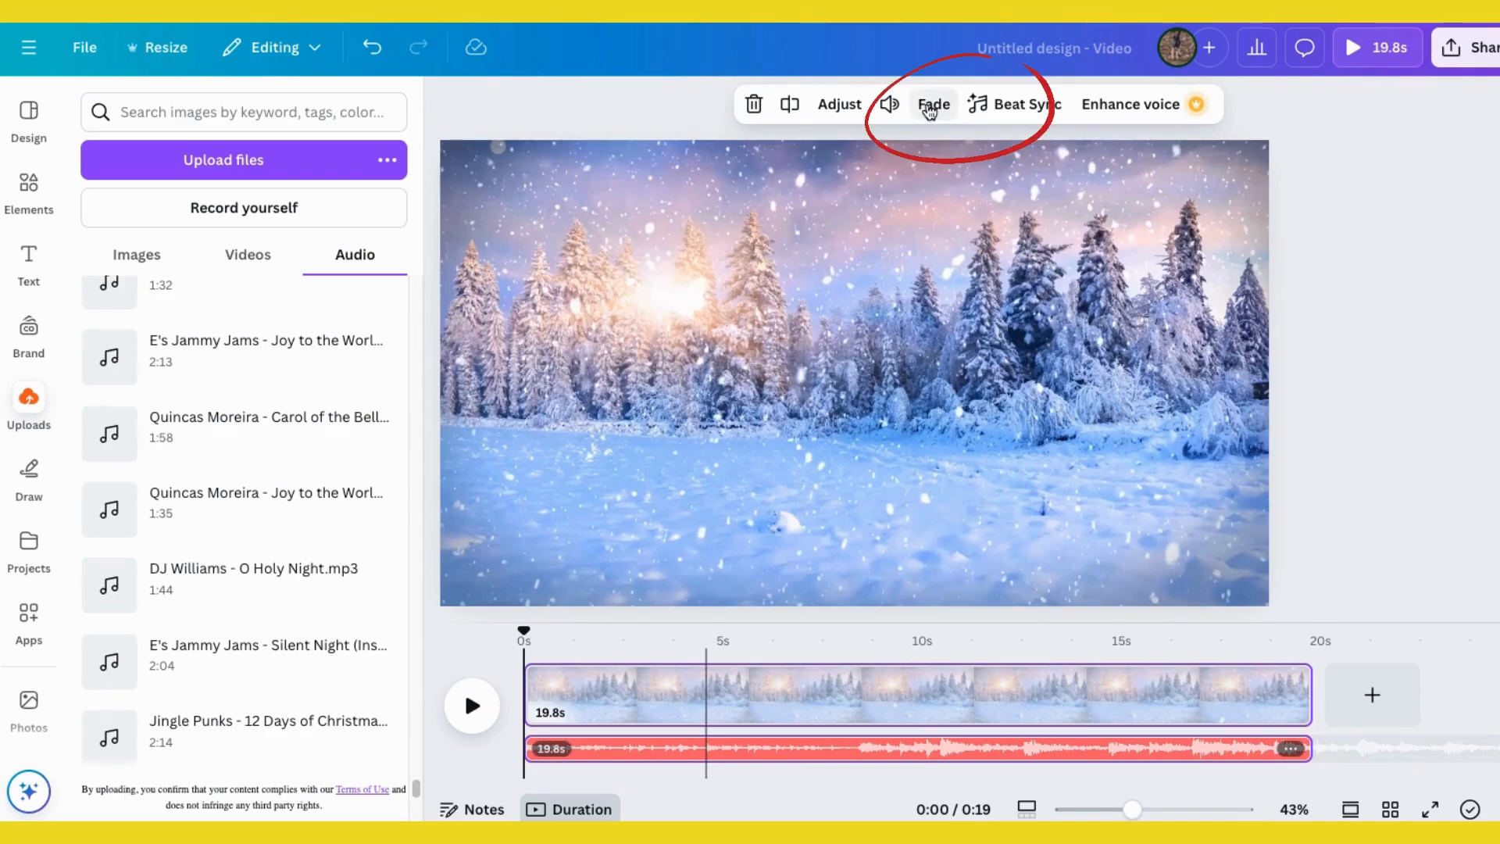
# - Set the music track's fade out to 1.5 s and its fade in to 0.5 s
pyautogui.click(932, 106)
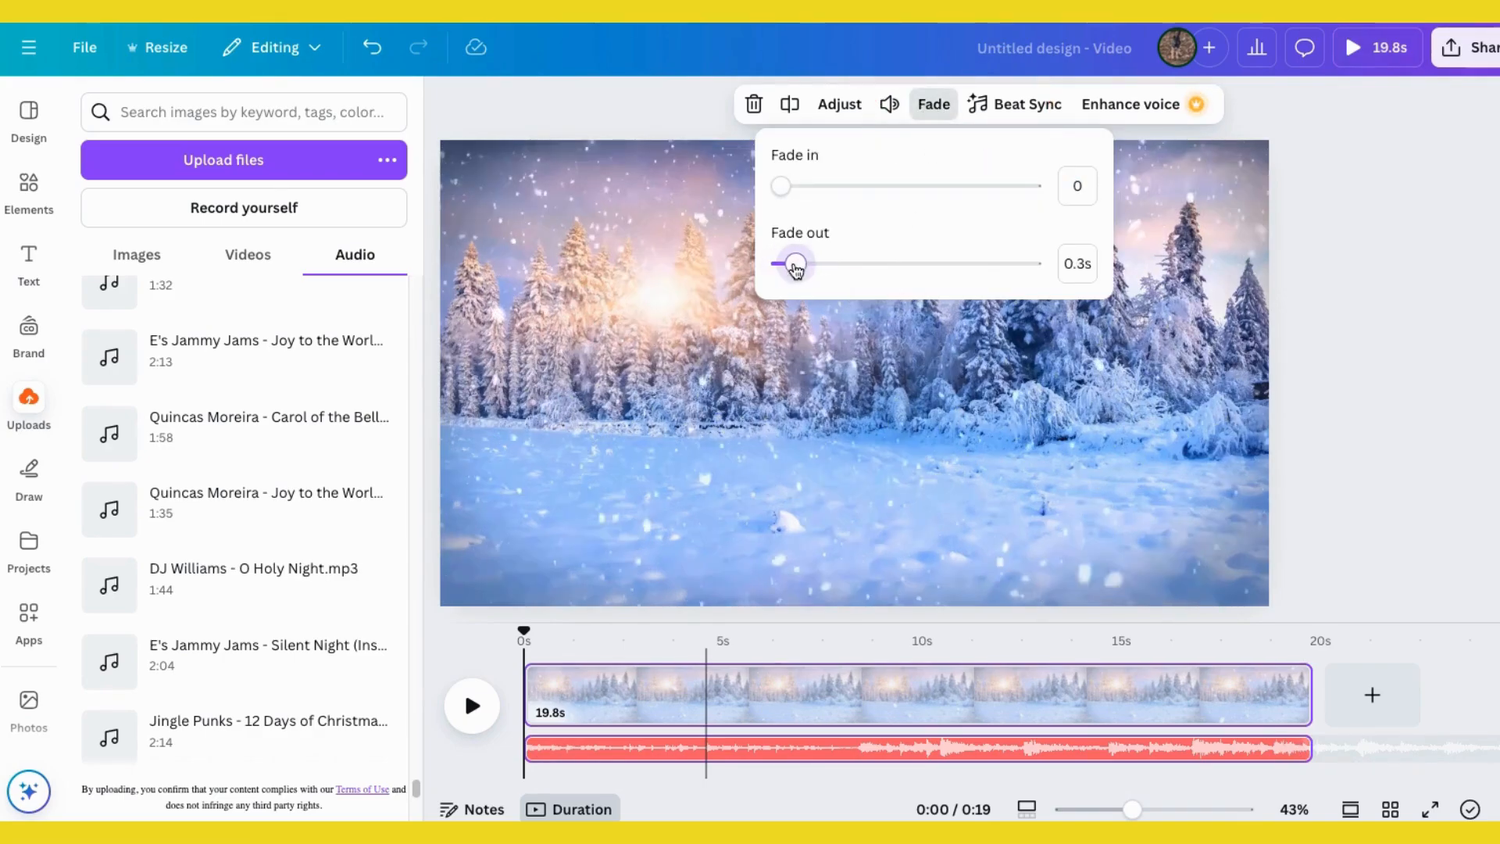
pyautogui.moveTo(859, 275); pyautogui.dragTo(864, 273)
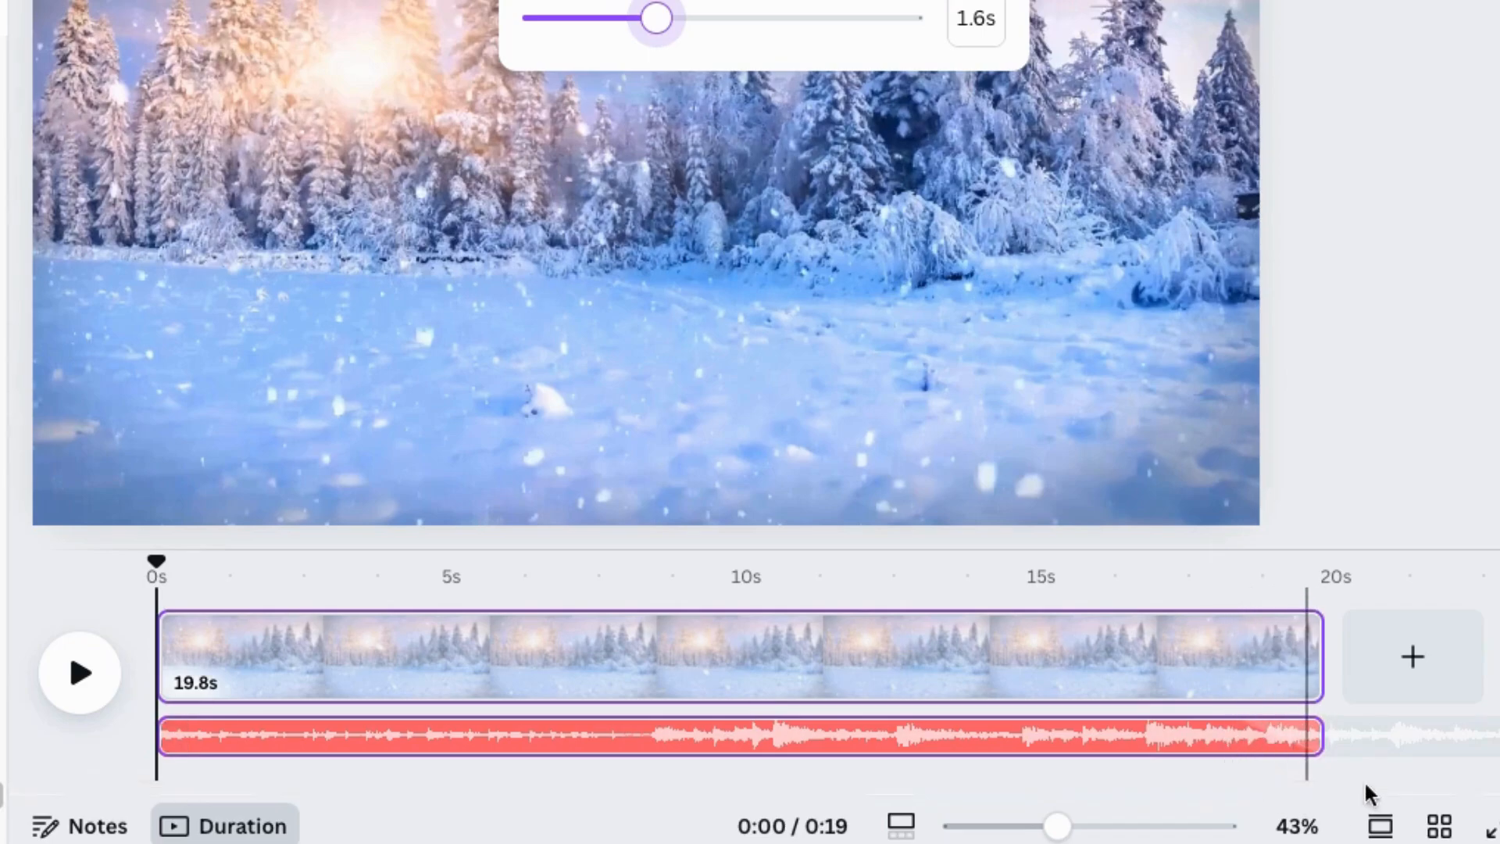
pyautogui.moveTo(641, 17)
pyautogui.mouseDown()
pyautogui.moveTo(471, 27)
pyautogui.moveTo(673, 28)
pyautogui.mouseUp()
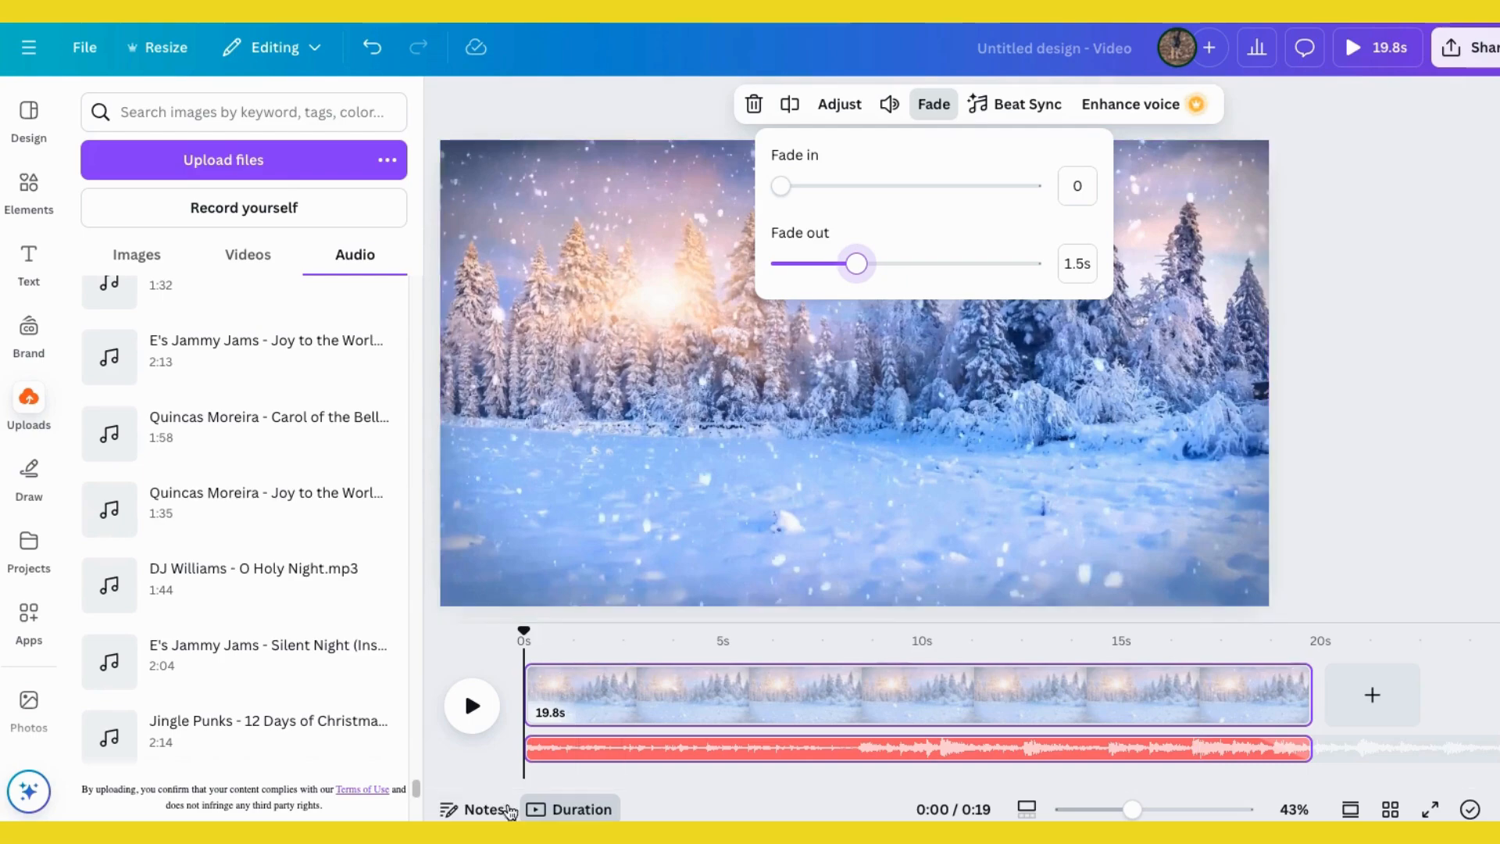
pyautogui.moveTo(780, 187)
pyautogui.mouseDown()
pyautogui.moveTo(831, 187)
pyautogui.moveTo(805, 187)
pyautogui.mouseUp()
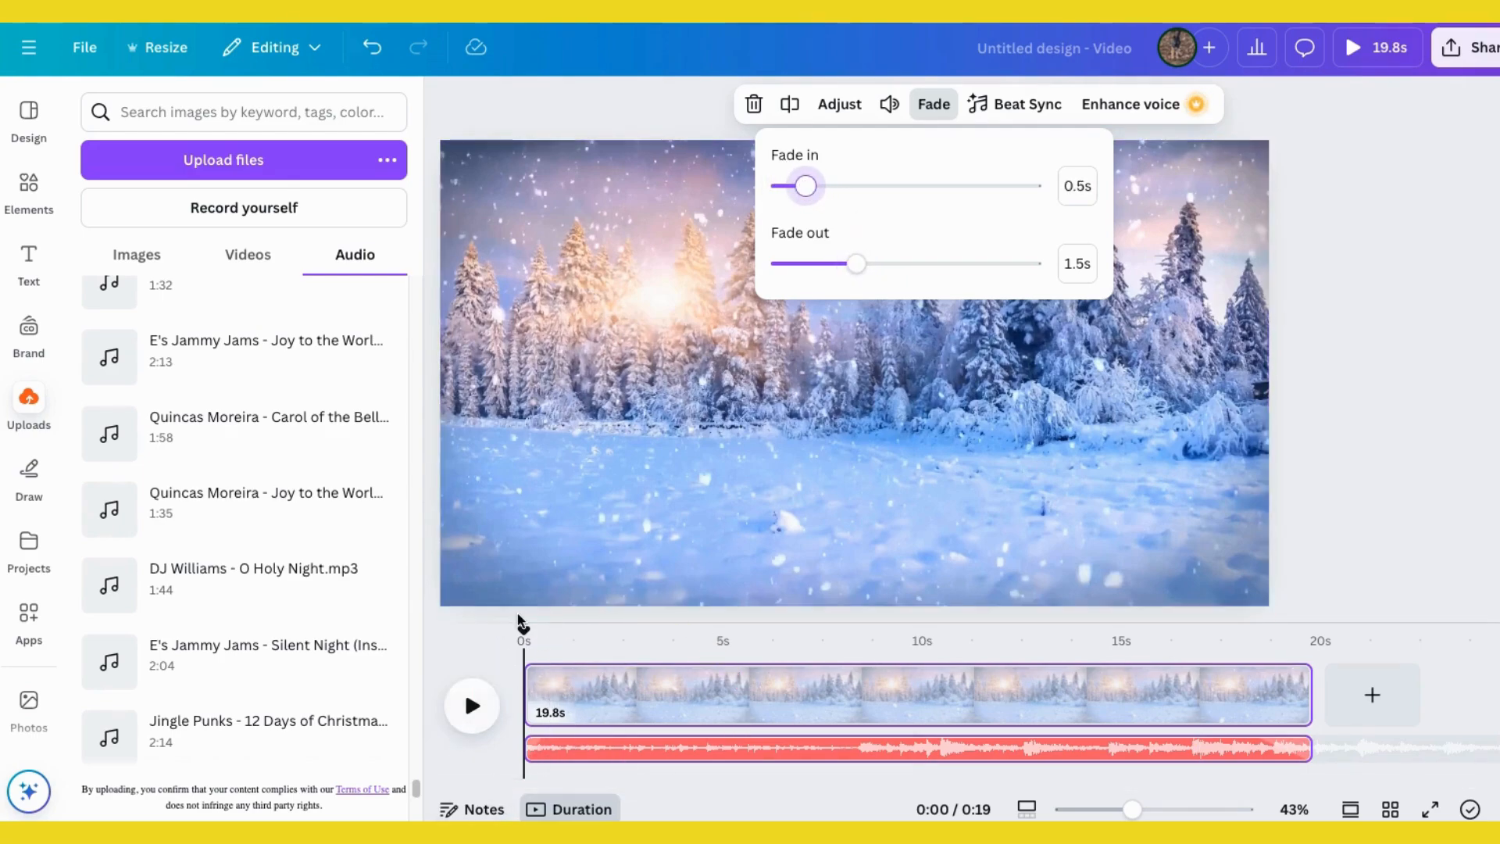
# - Play back the opening and the last few seconds of the snowy video to check both audio fades
pyautogui.click(465, 731)
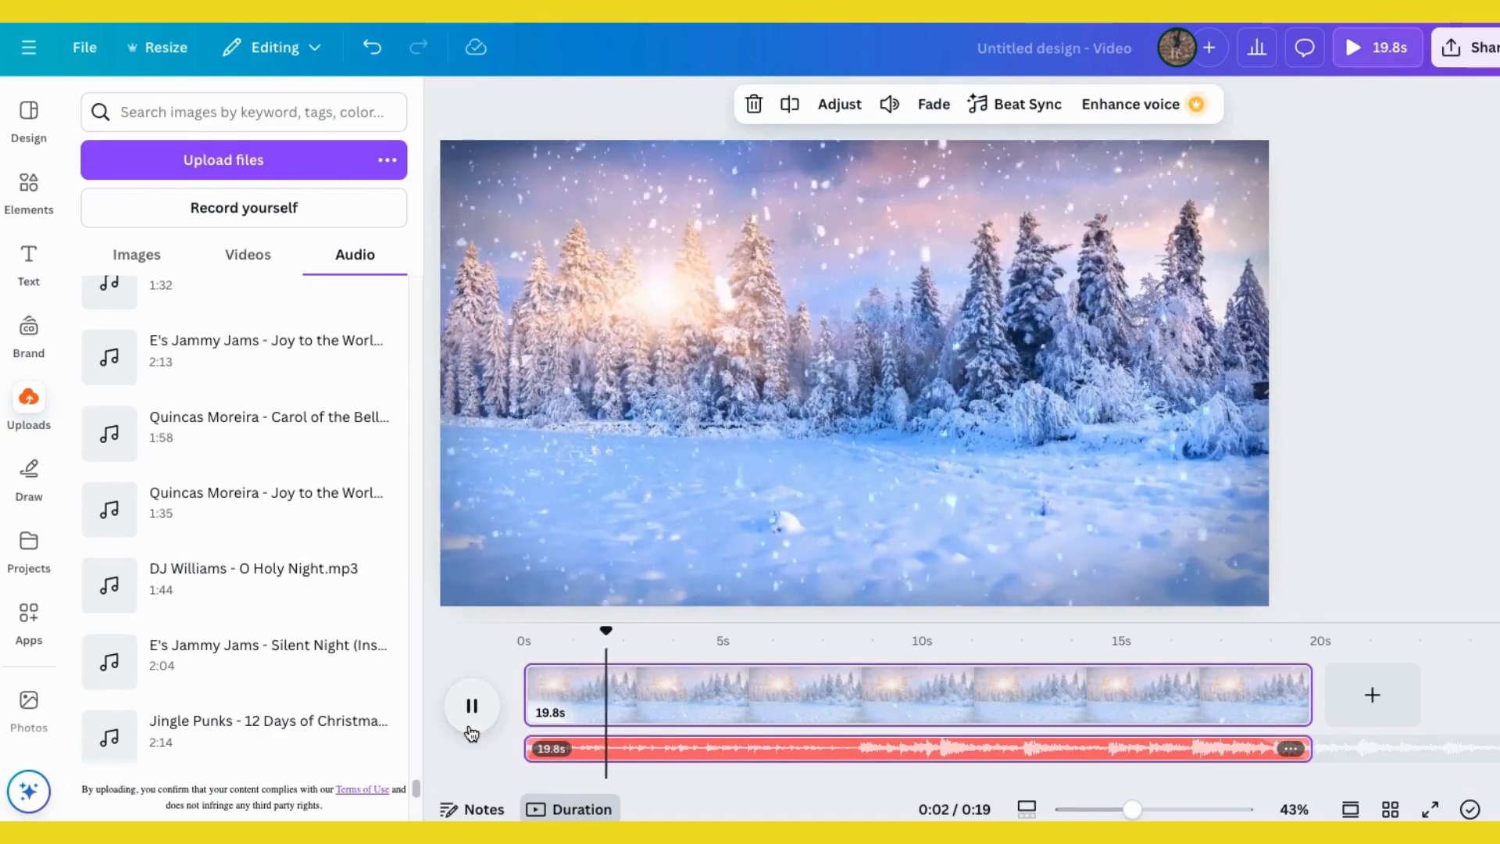
pyautogui.click(468, 728)
pyautogui.moveTo(632, 628); pyautogui.dragTo(1212, 630)
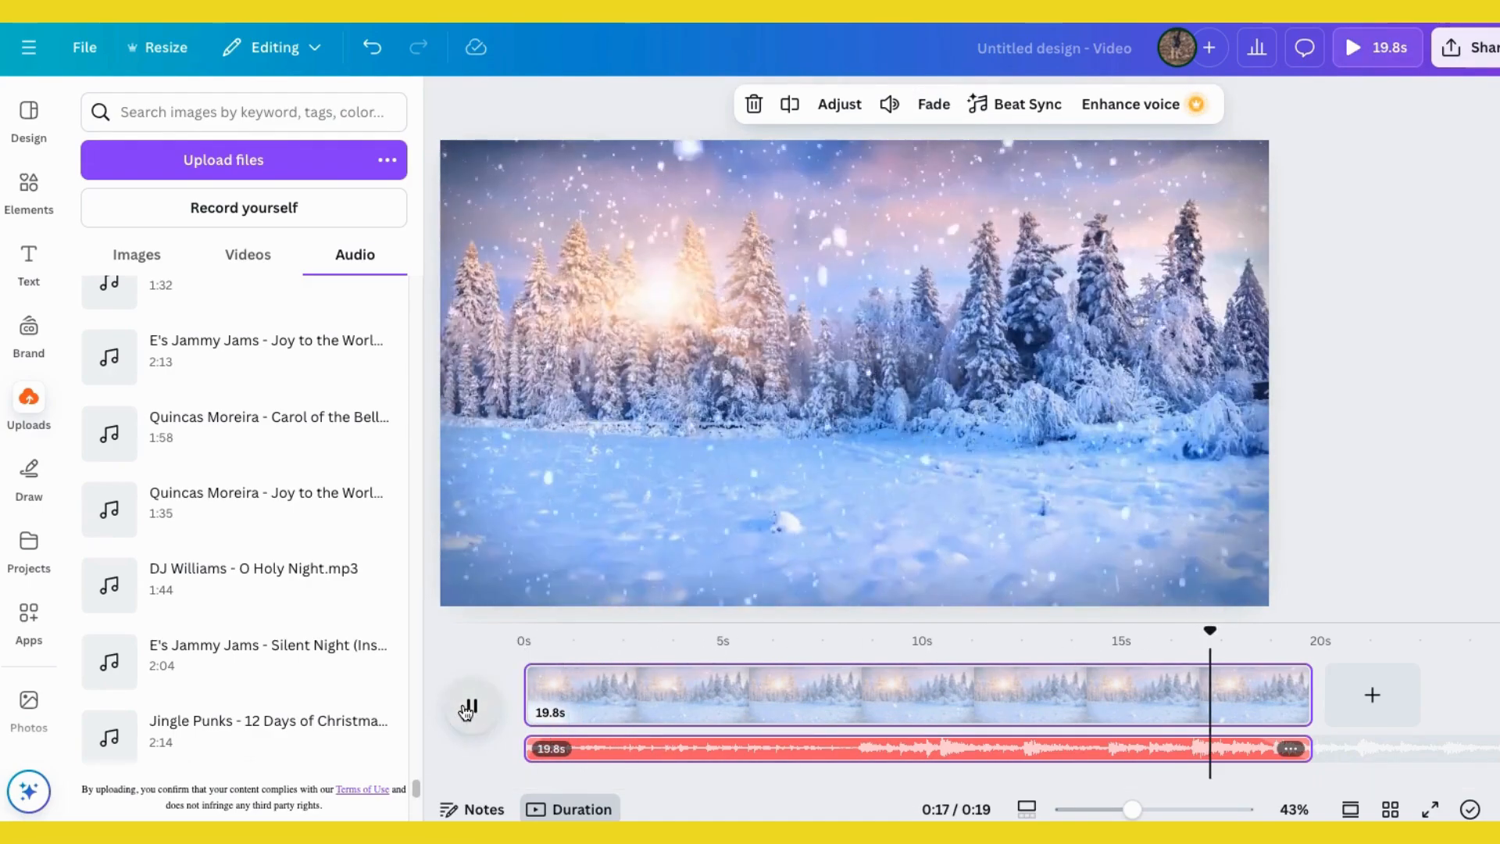
pyautogui.click(467, 709)
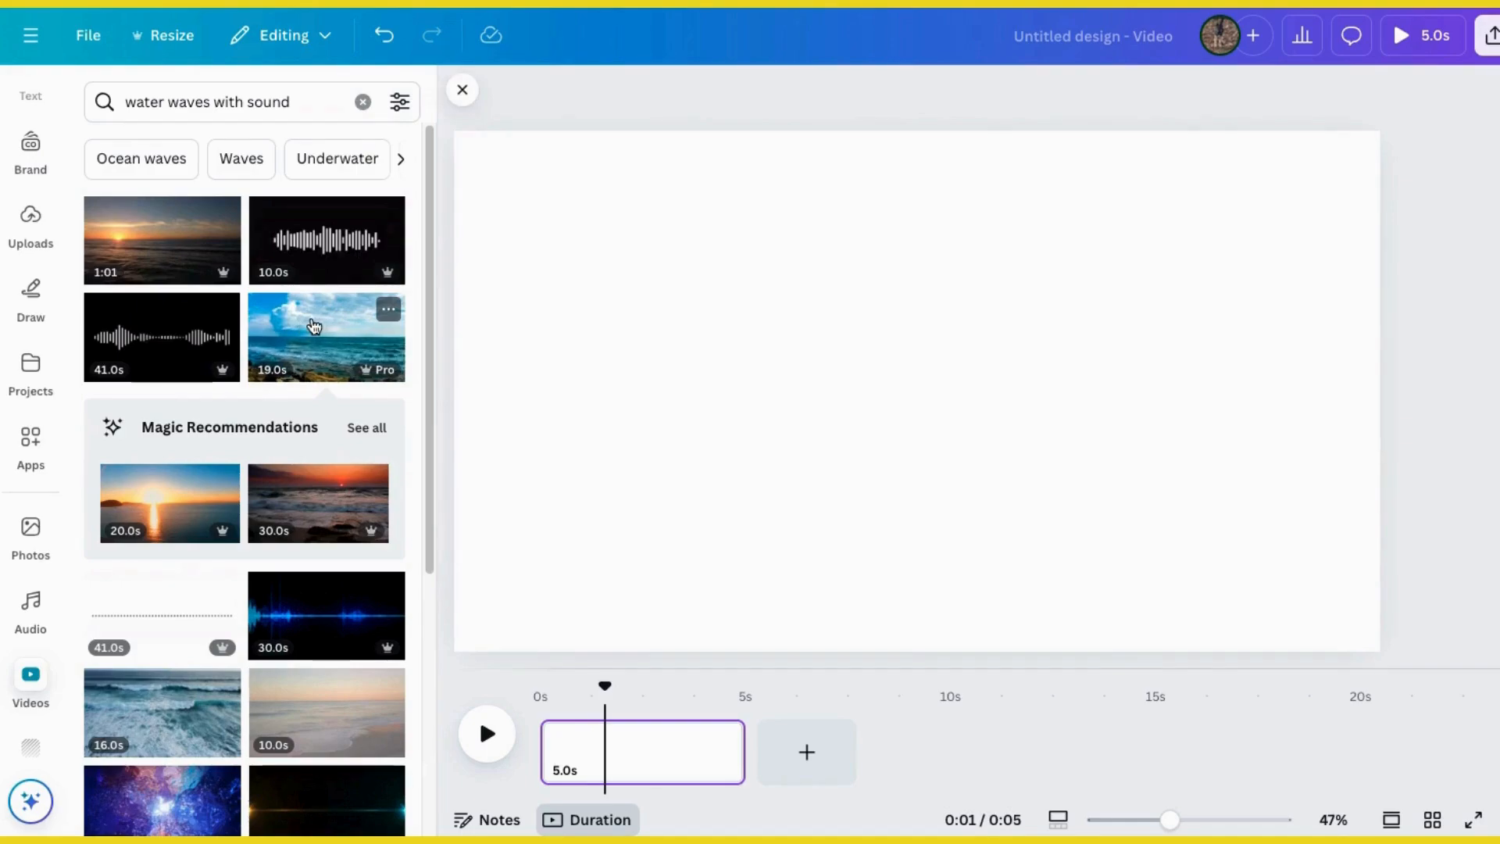
# - Add the 19-second stock clip of sea waves on a rocky shore and enlarge it to fill the whole page
pyautogui.click(314, 327)
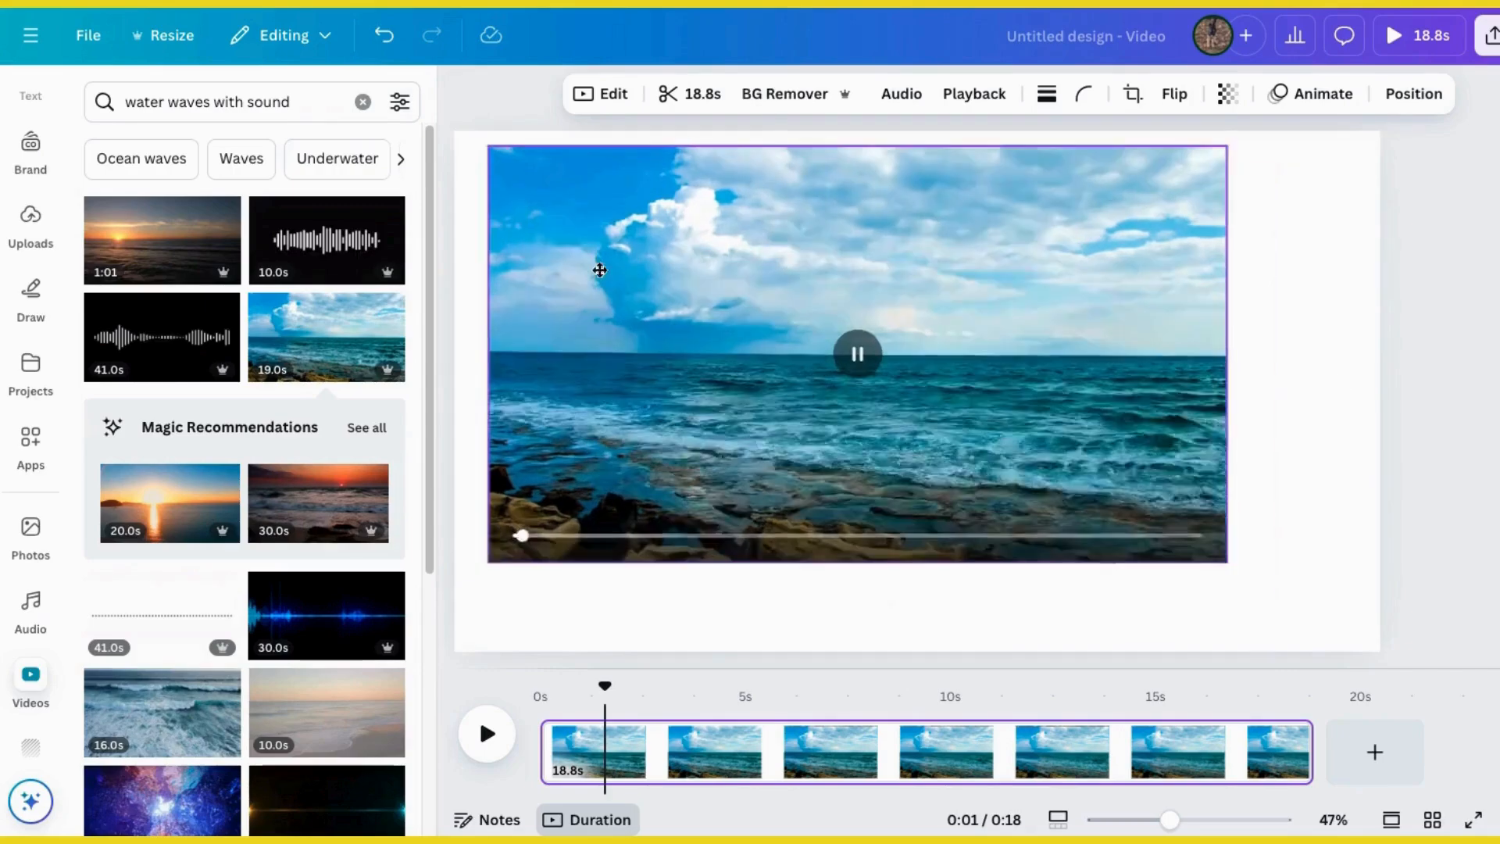
pyautogui.click(823, 338)
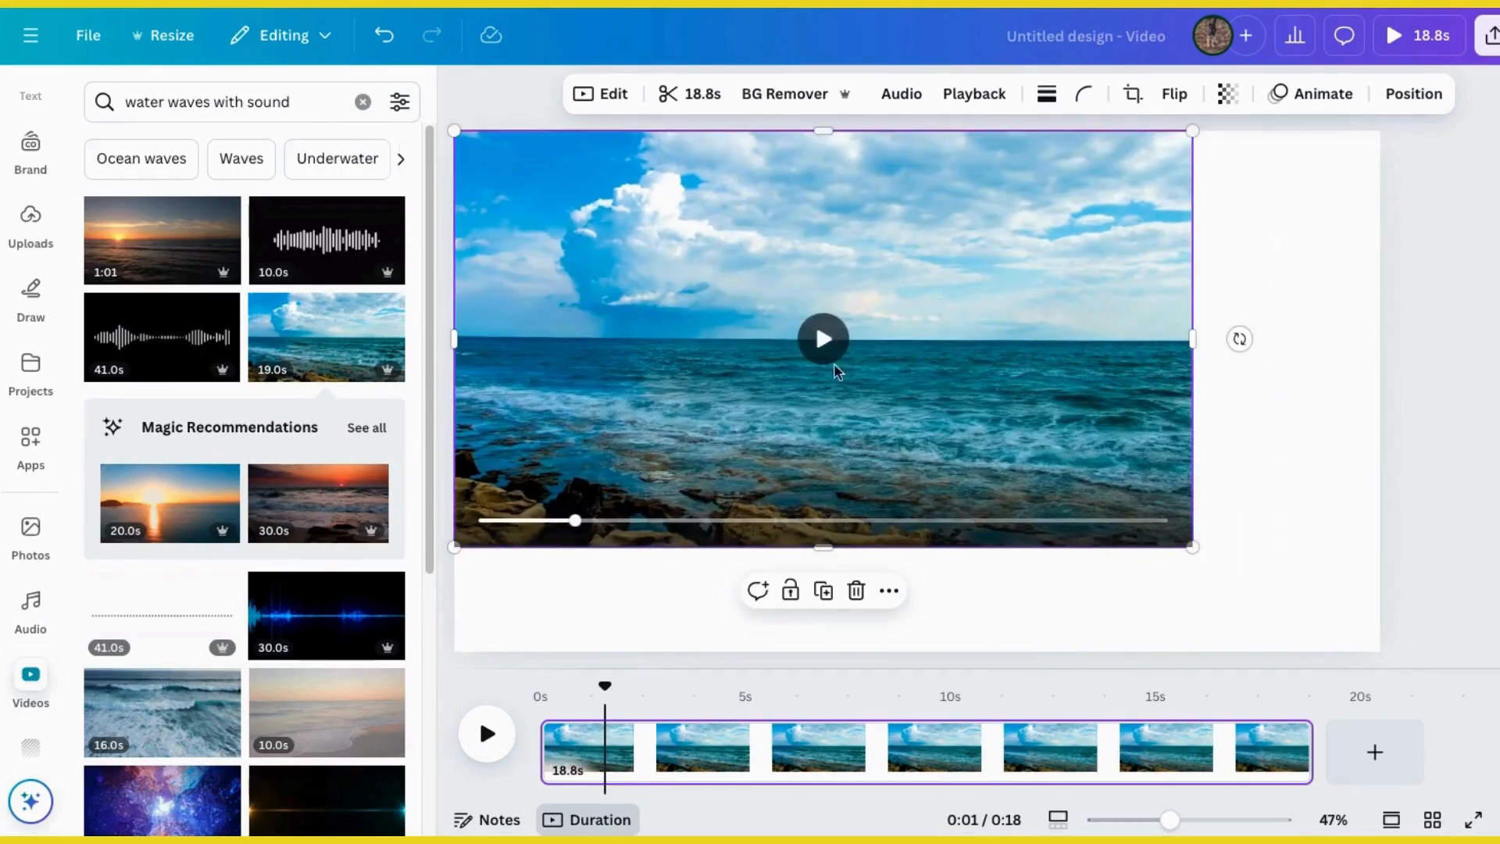
pyautogui.moveTo(1193, 548); pyautogui.dragTo(1381, 654)
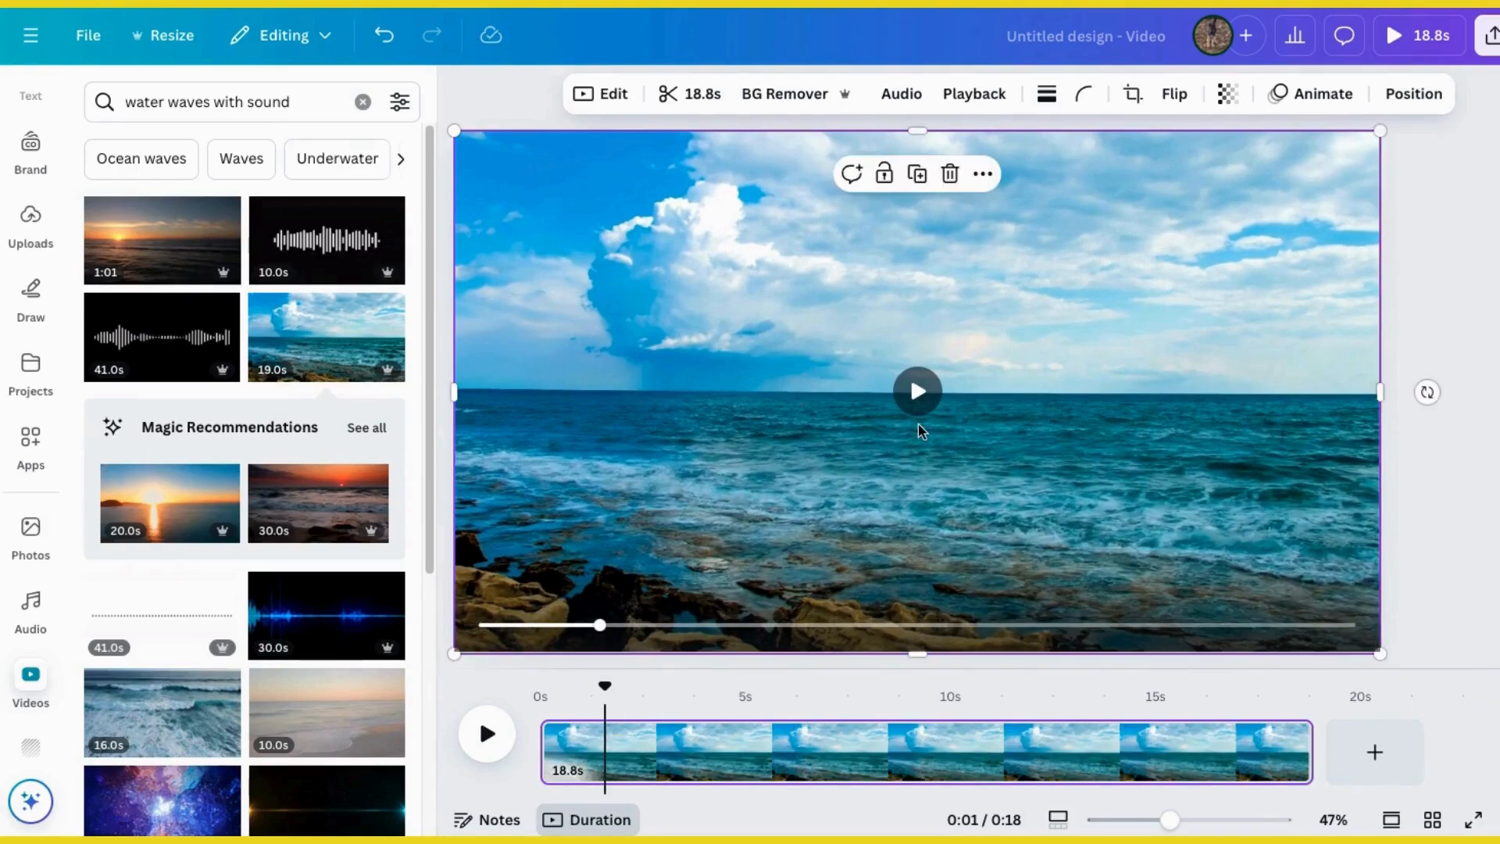
# - Play the sea waves video from the start to hear its built-in sound, and mute the clip's audio
pyautogui.click(538, 692)
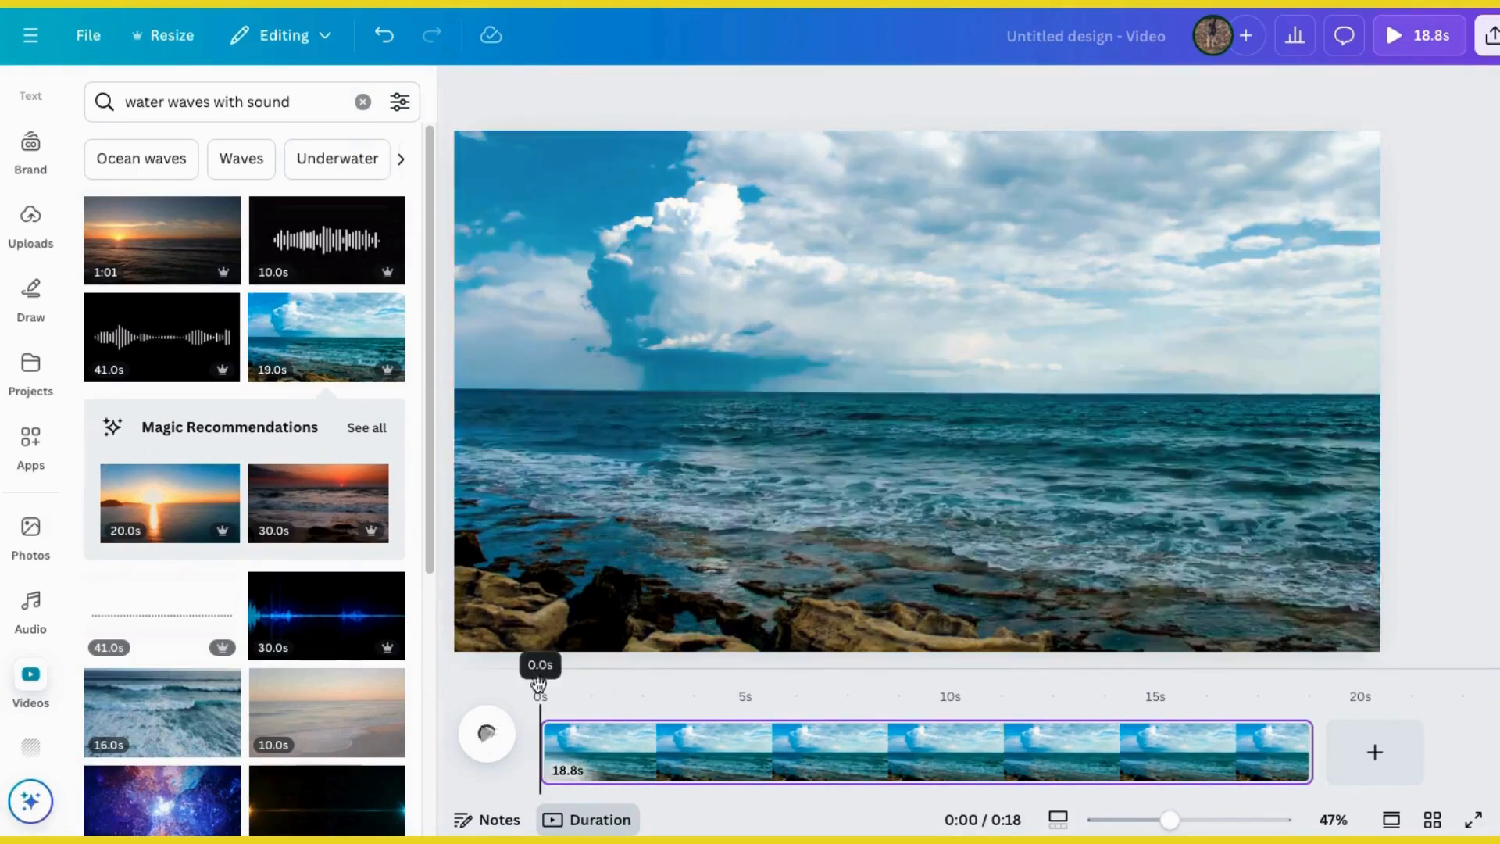
pyautogui.click(486, 733)
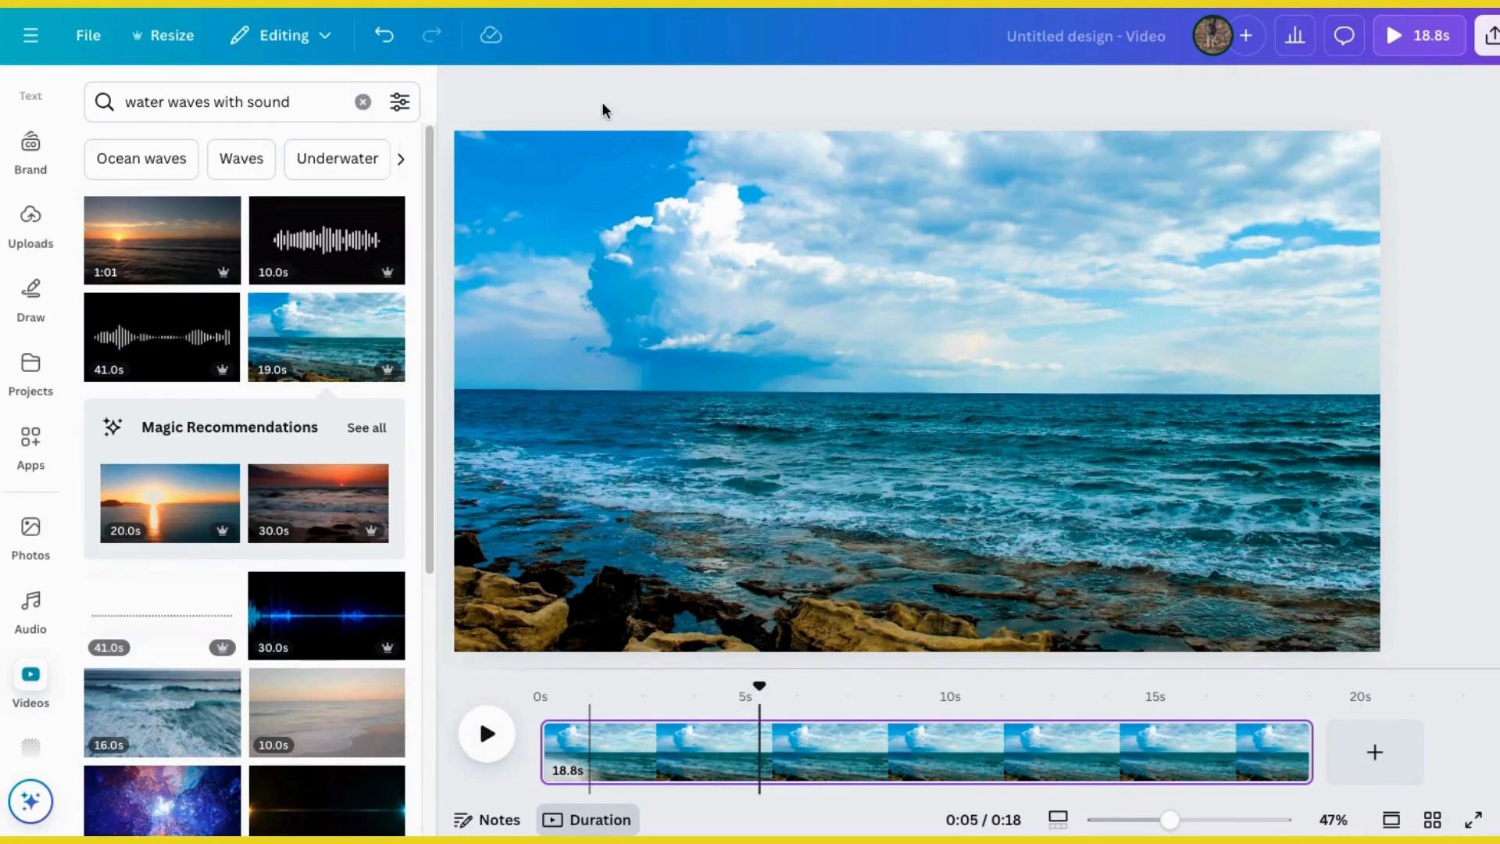
pyautogui.click(625, 224)
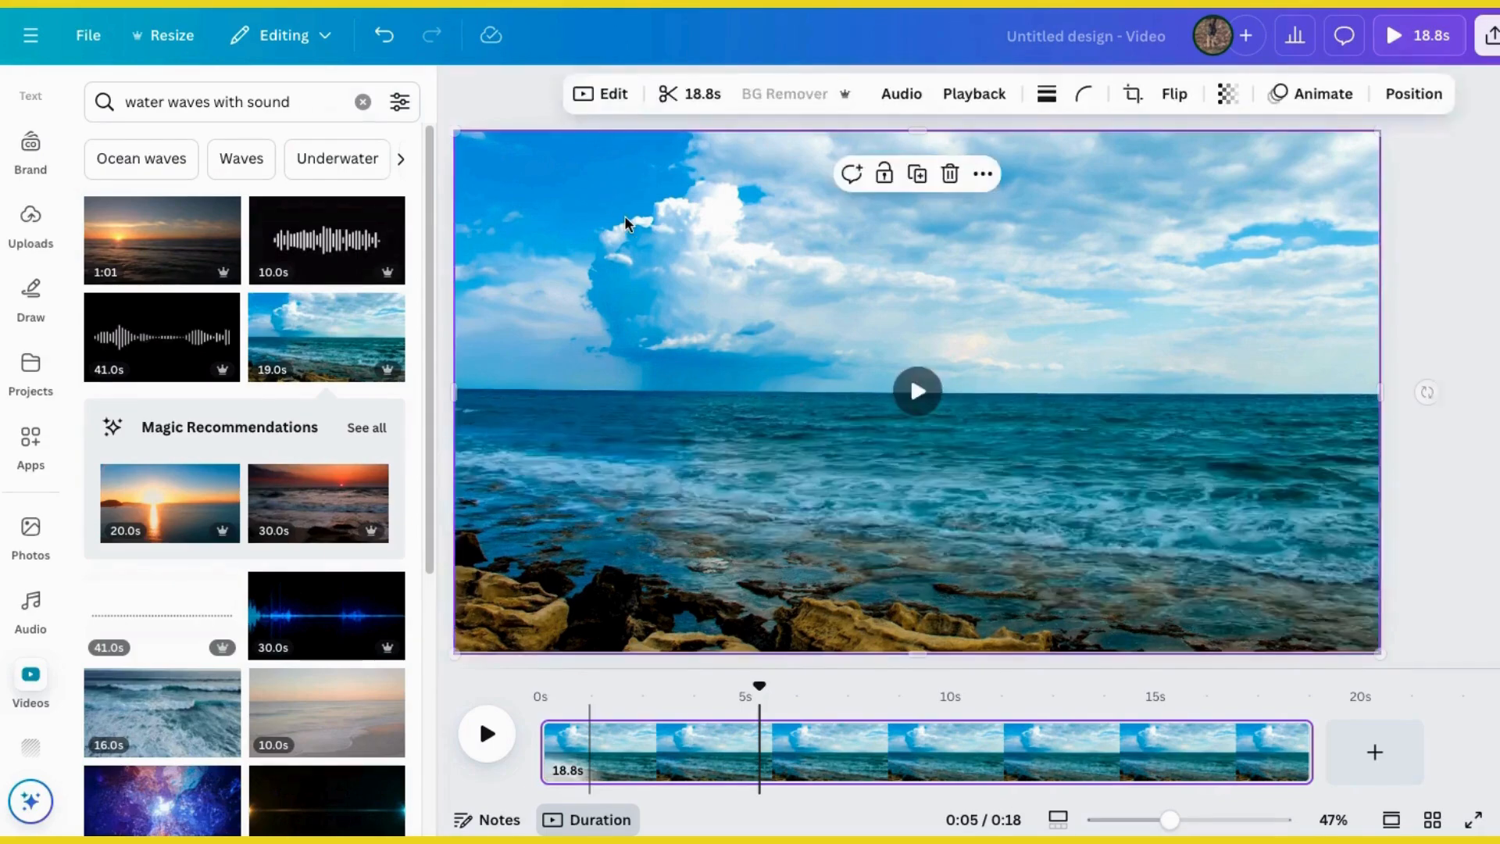
pyautogui.click(900, 100)
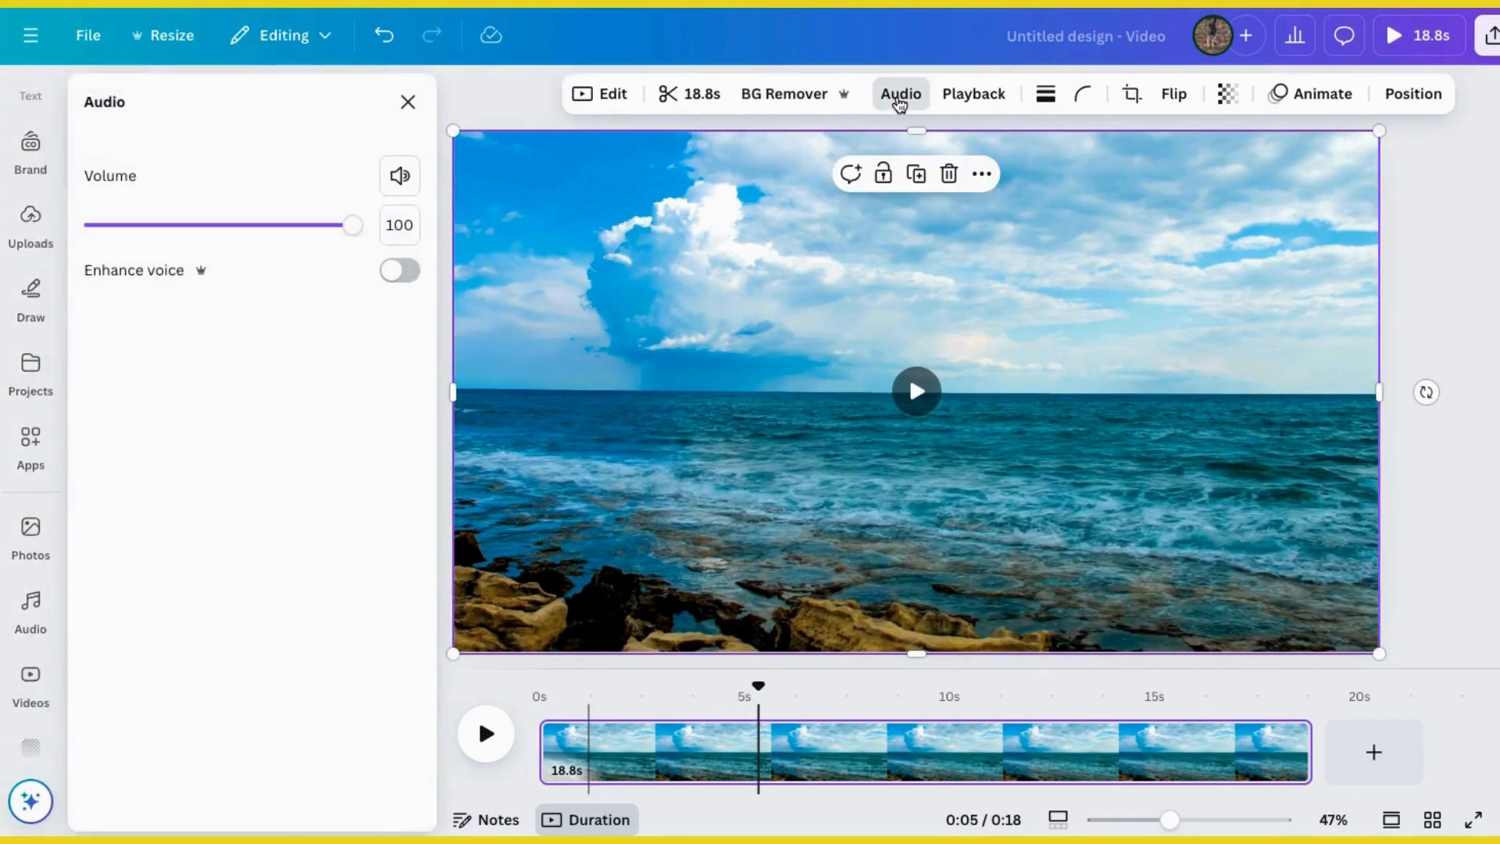
pyautogui.moveTo(349, 234); pyautogui.dragTo(391, 222)
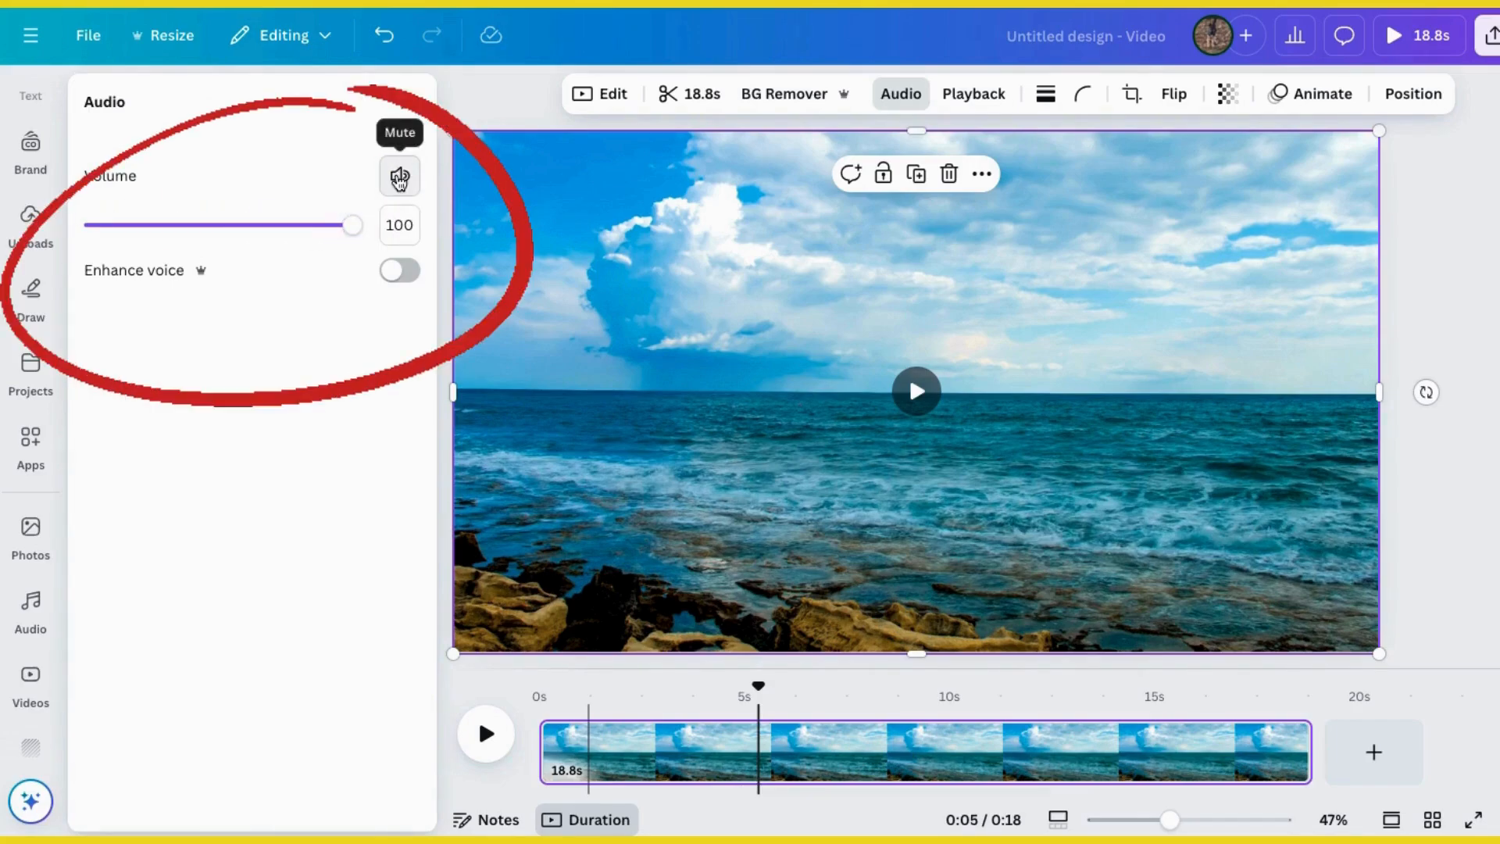
pyautogui.click(399, 177)
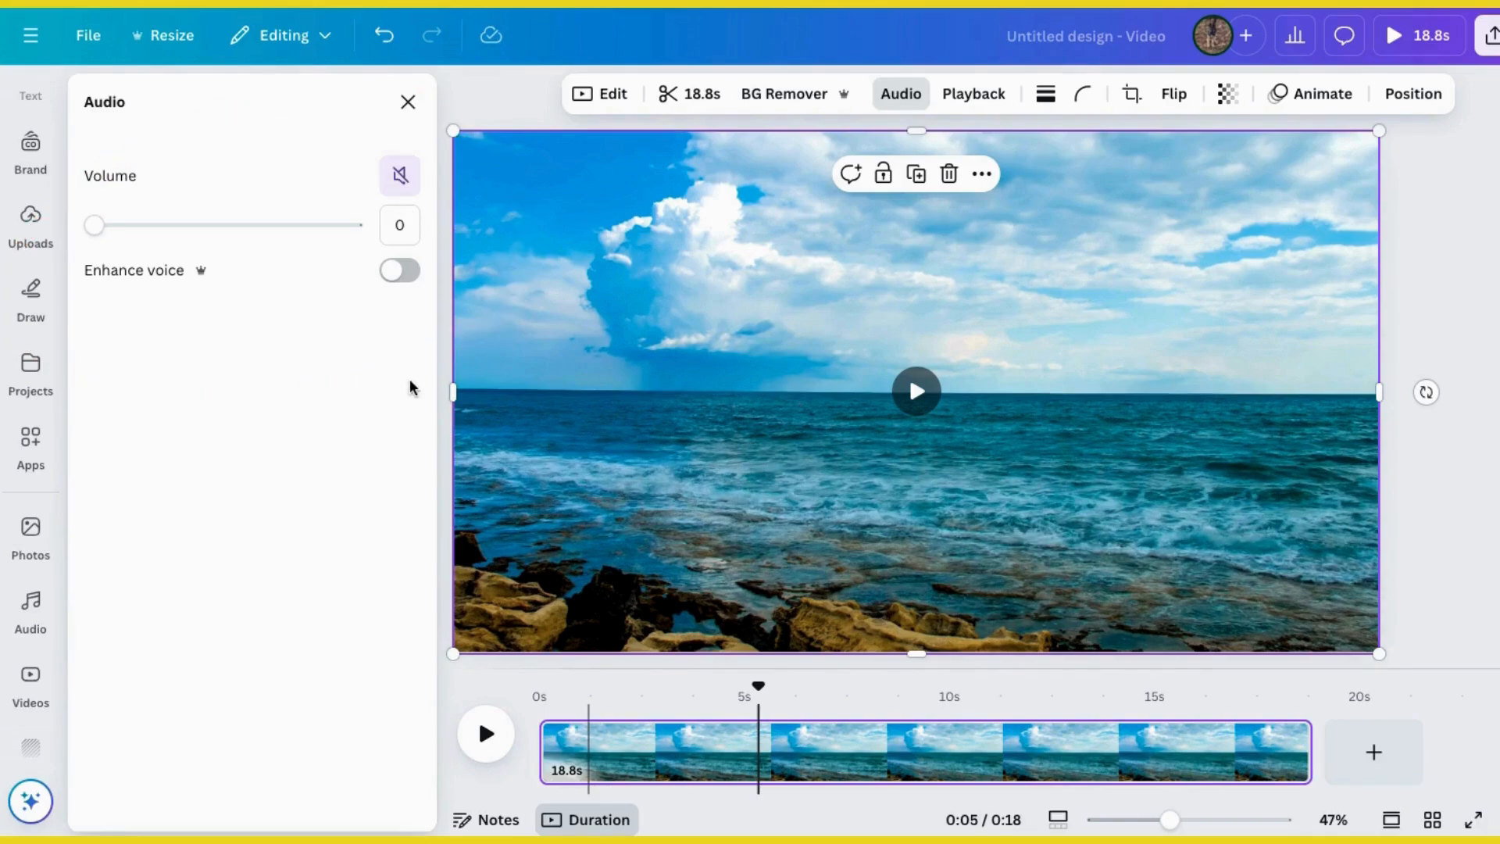